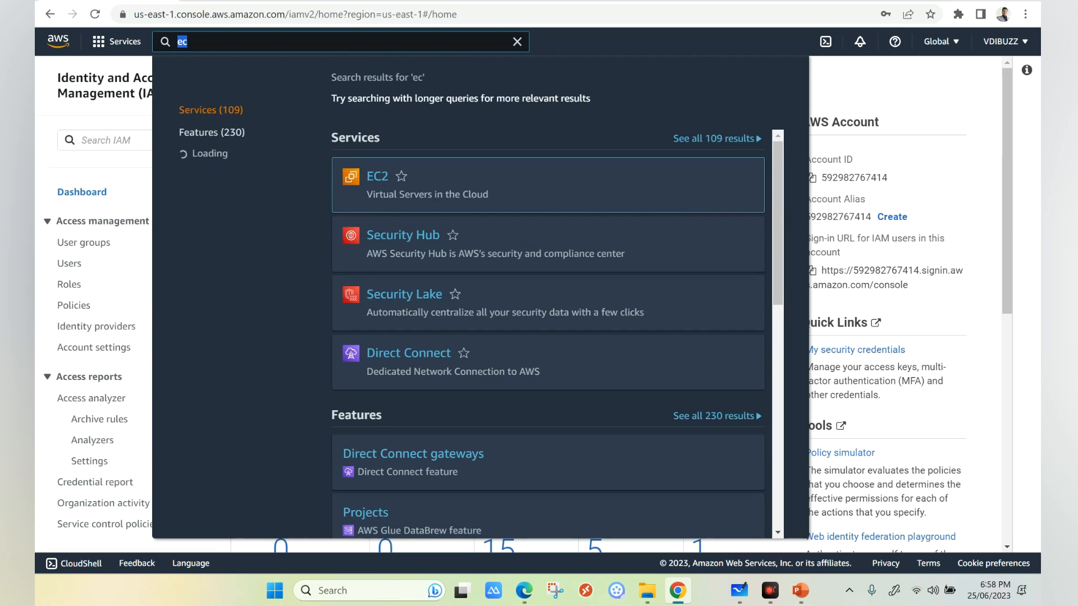
Open the IAM service's Users list and start adding a new user
type("iam")
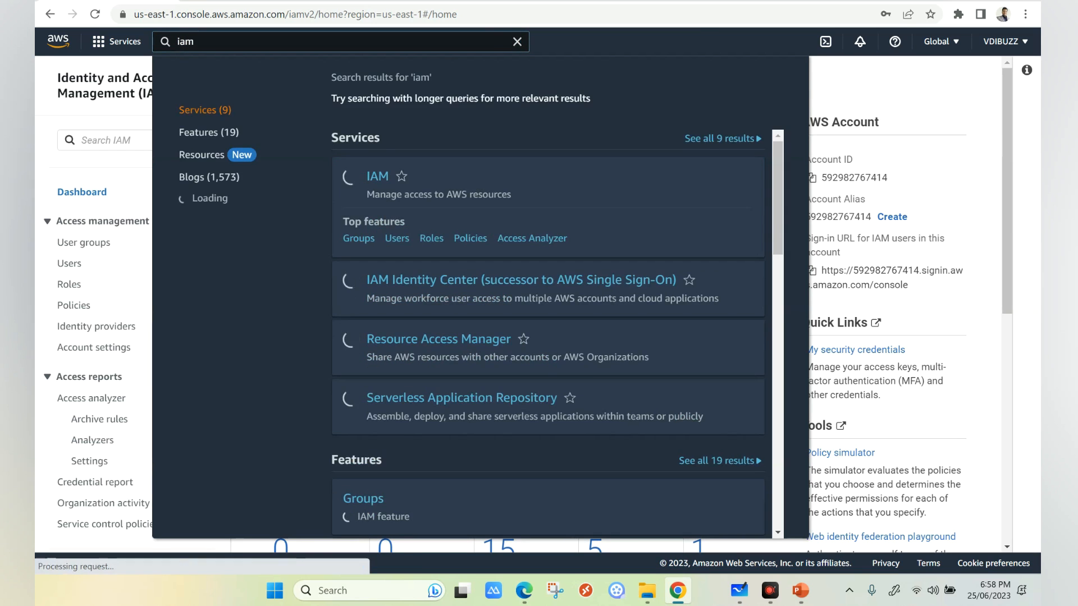
key("Return")
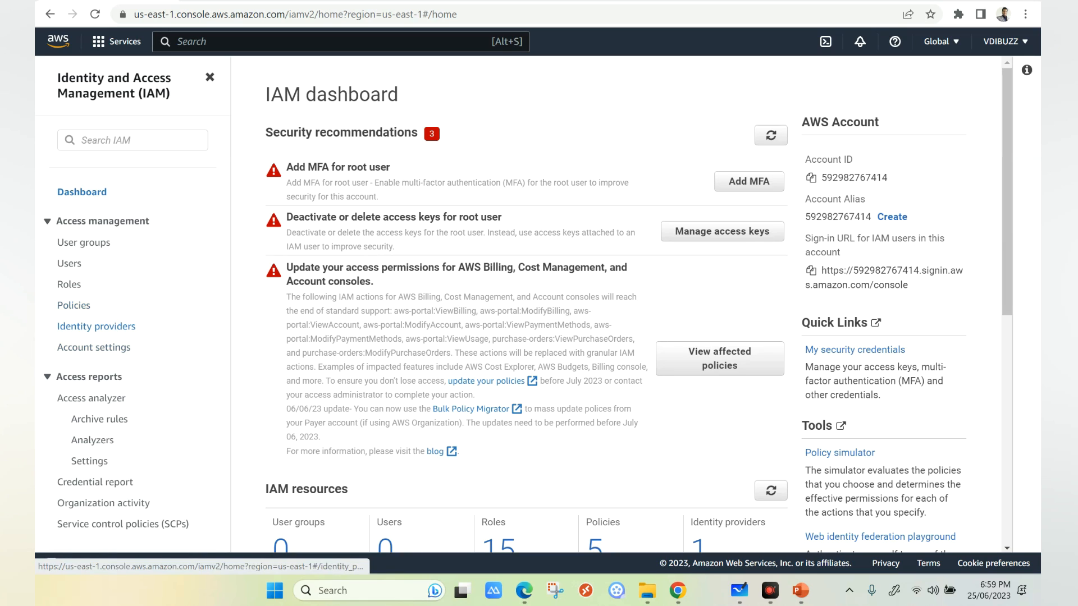
left_click(69, 263)
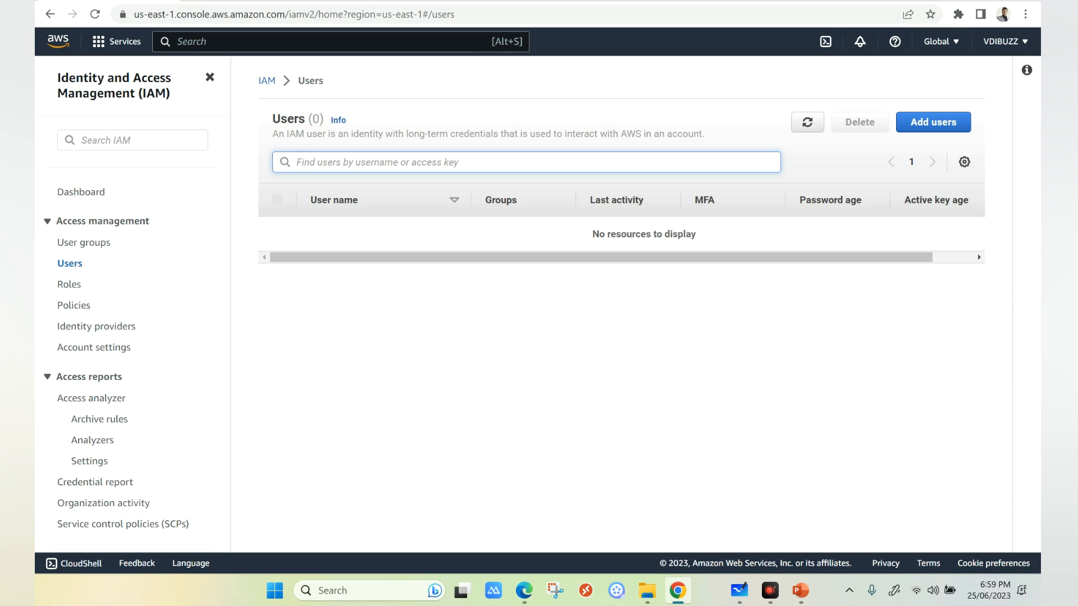
left_click(933, 122)
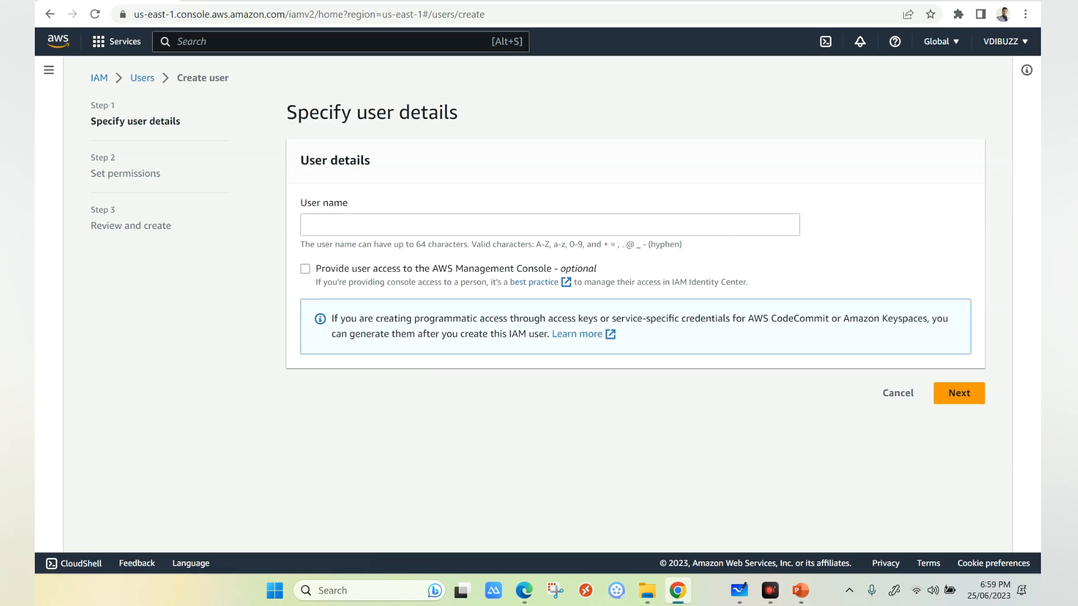
Name the new user awstest1 and provide access to the AWS Management Console
left_click(550, 224)
type("awstes")
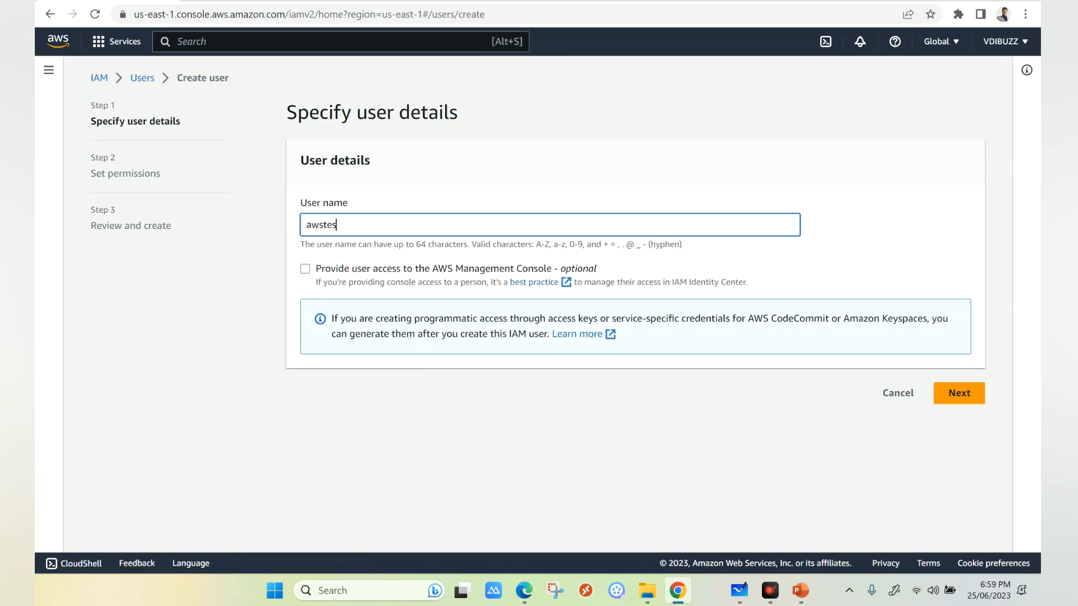
type("t1")
key("Tab")
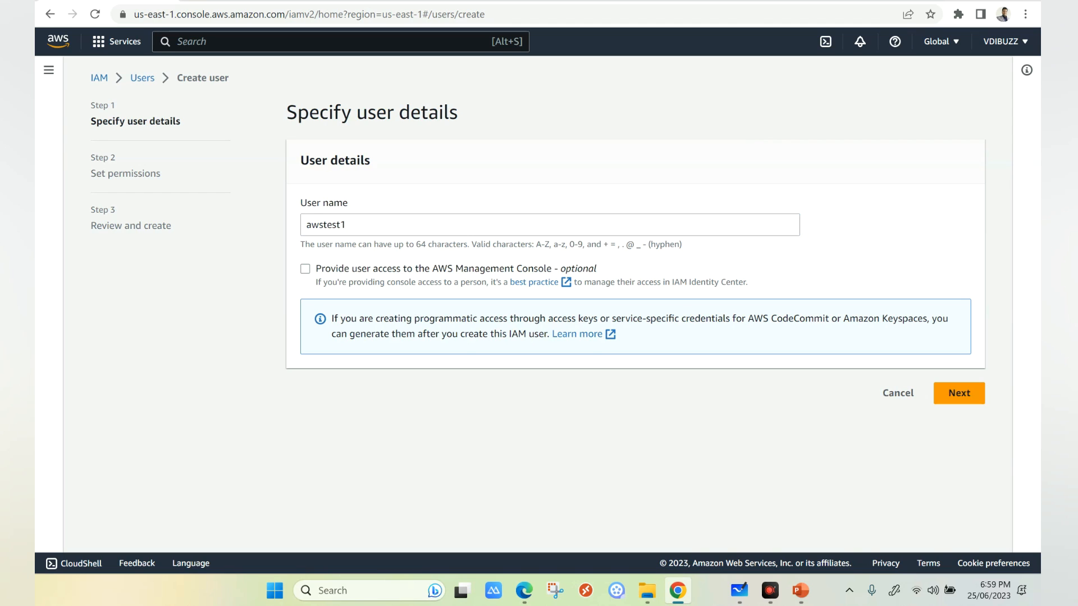
key("space")
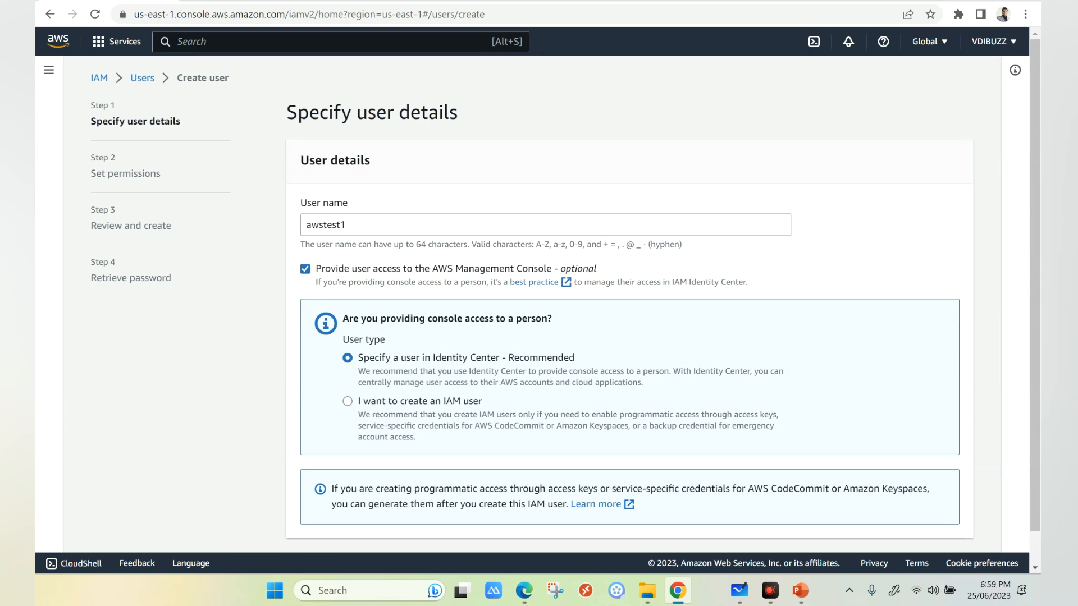
Set the user type to an IAM user instead of an Identity Center user
scroll(566, 298, "down", 1)
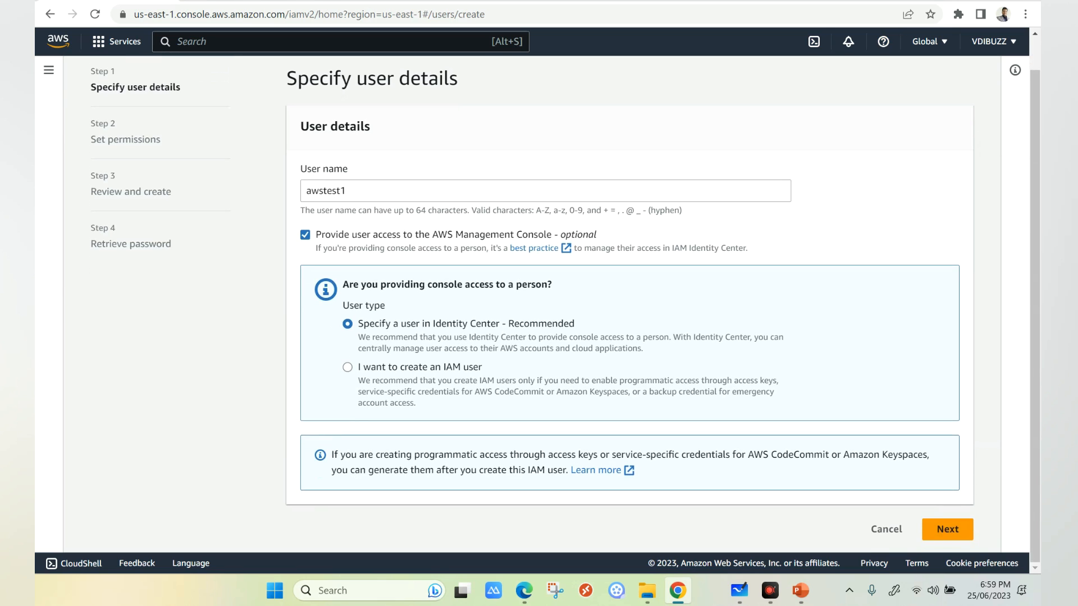
left_click(948, 529)
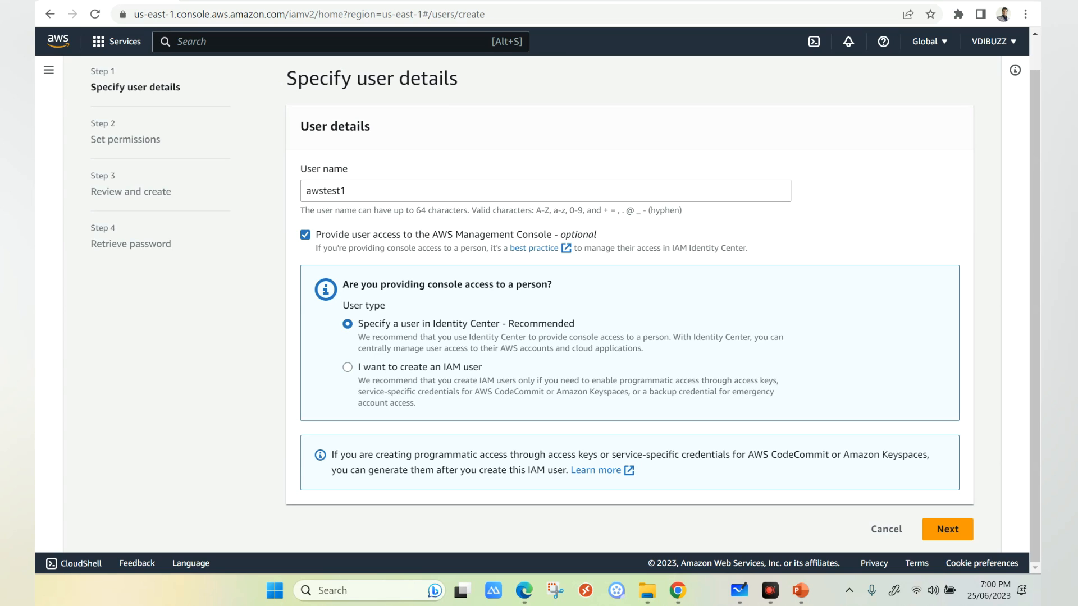
left_click(348, 367)
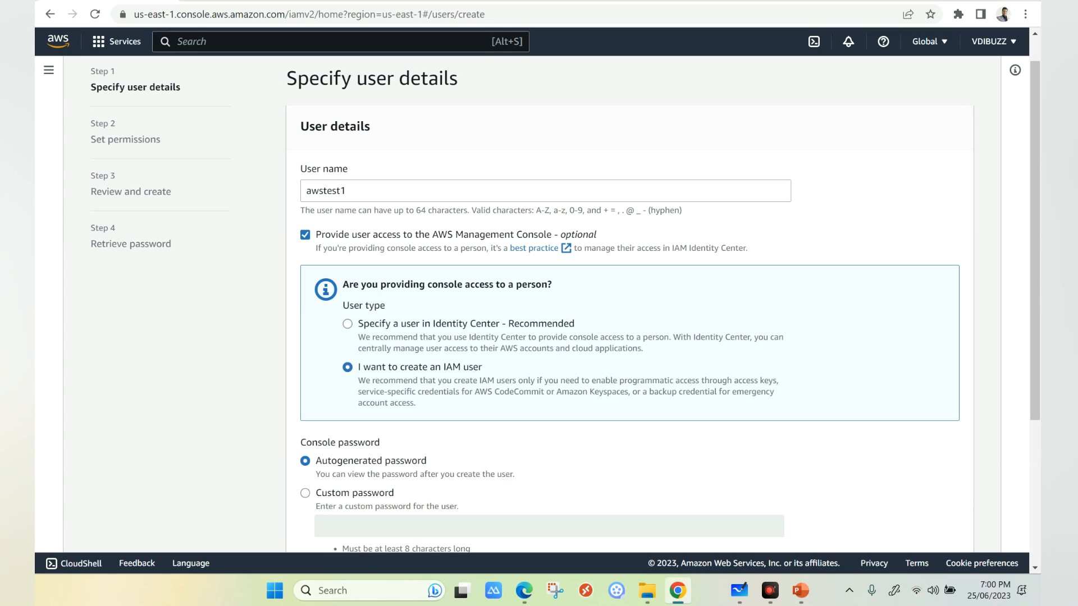
Enter a custom console password, remove the required password change at next sign-in, and continue to the permissions
scroll(348, 368, "down", 1)
scroll(566, 304, "down", 2)
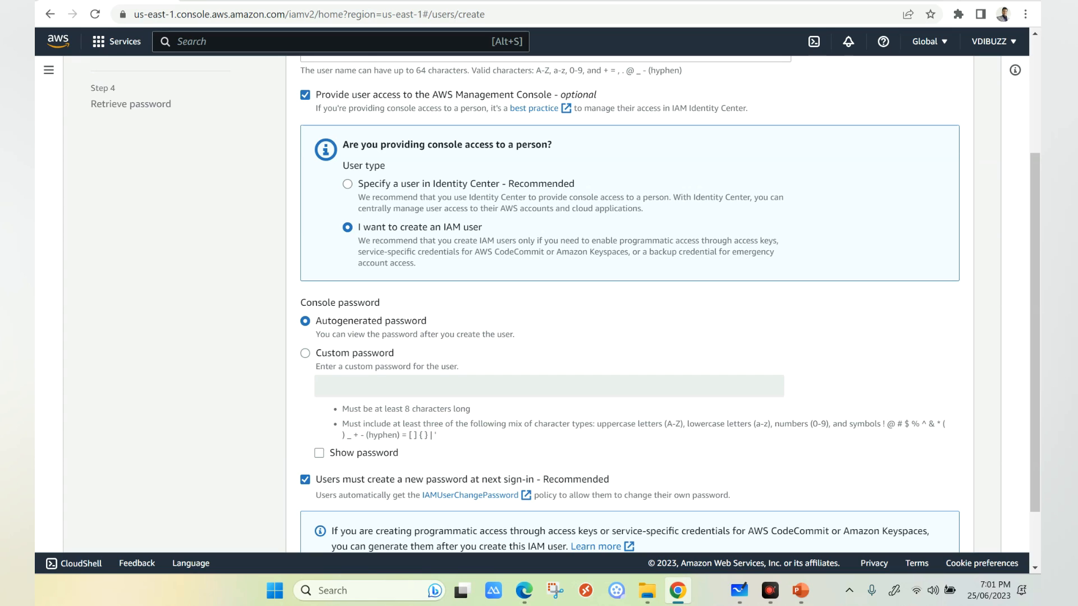
left_click(305, 353)
left_click(360, 386)
type("••••••••")
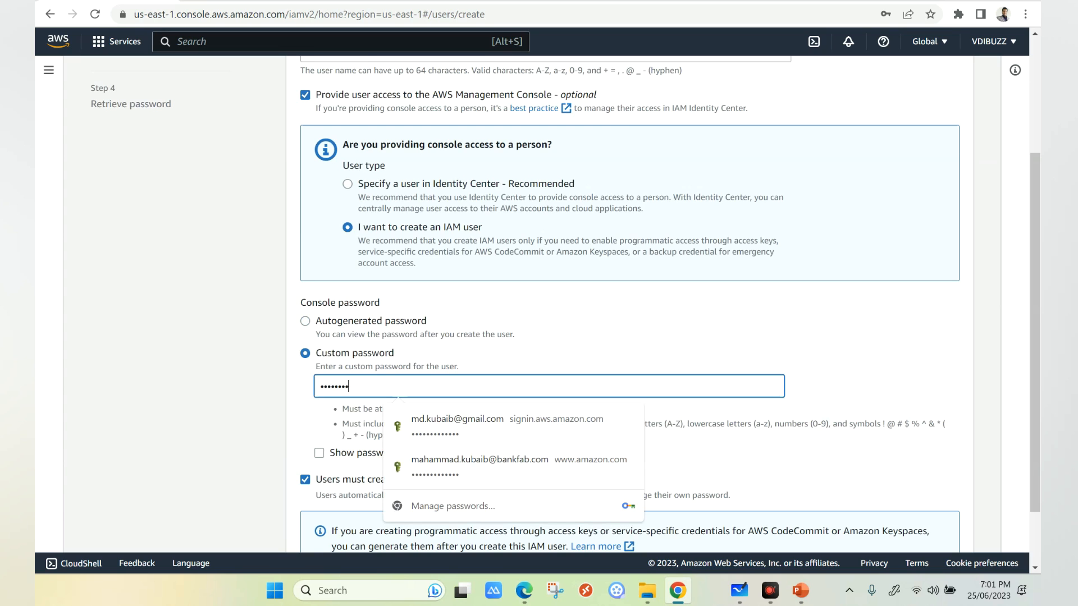
left_click(730, 461)
scroll(729, 460, "down", 2)
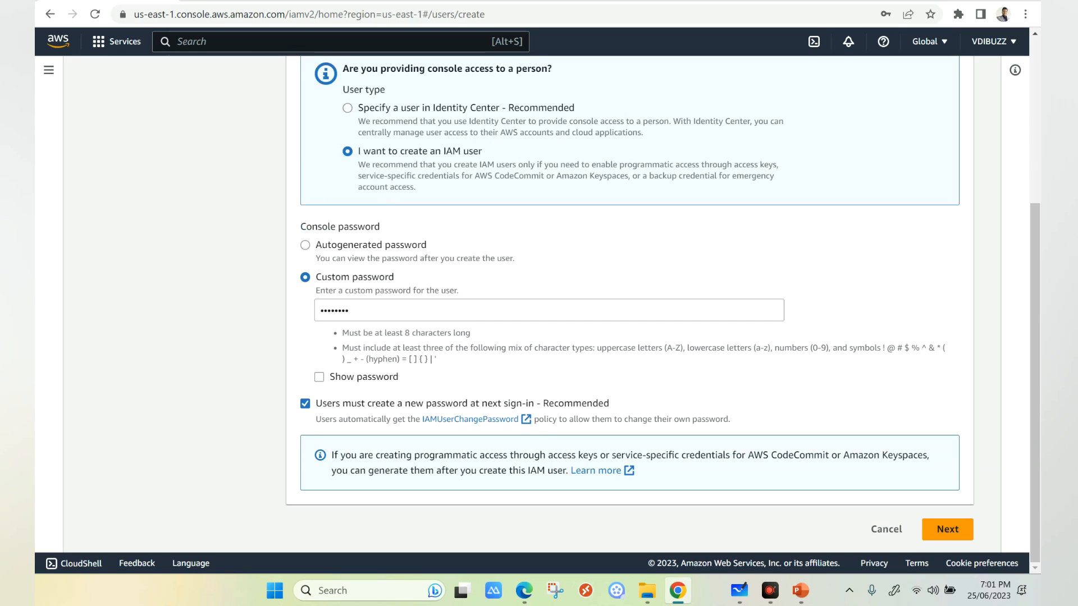
left_click(305, 404)
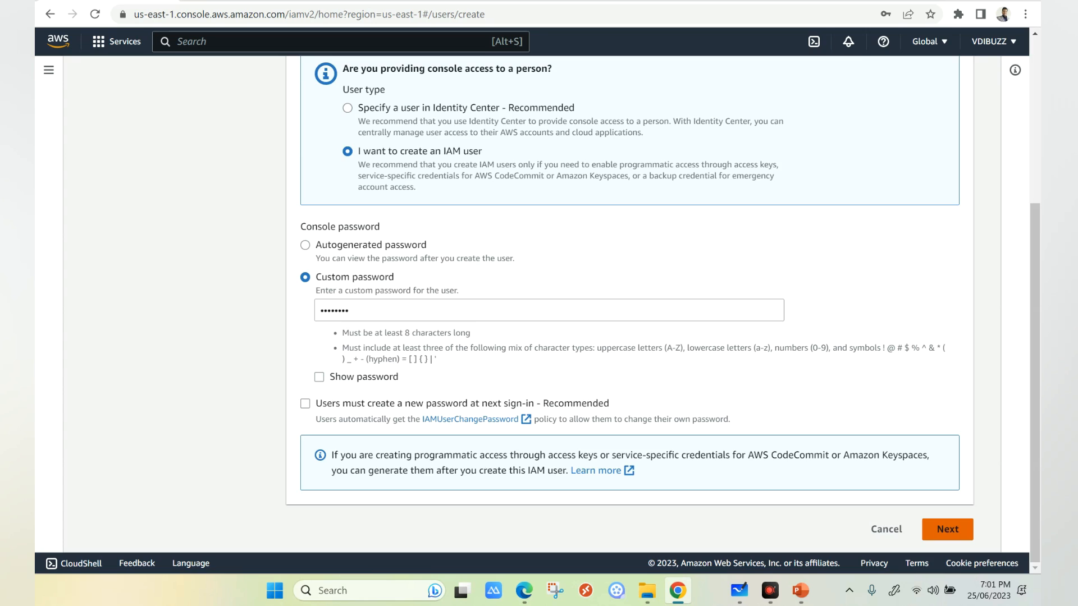
left_click(948, 529)
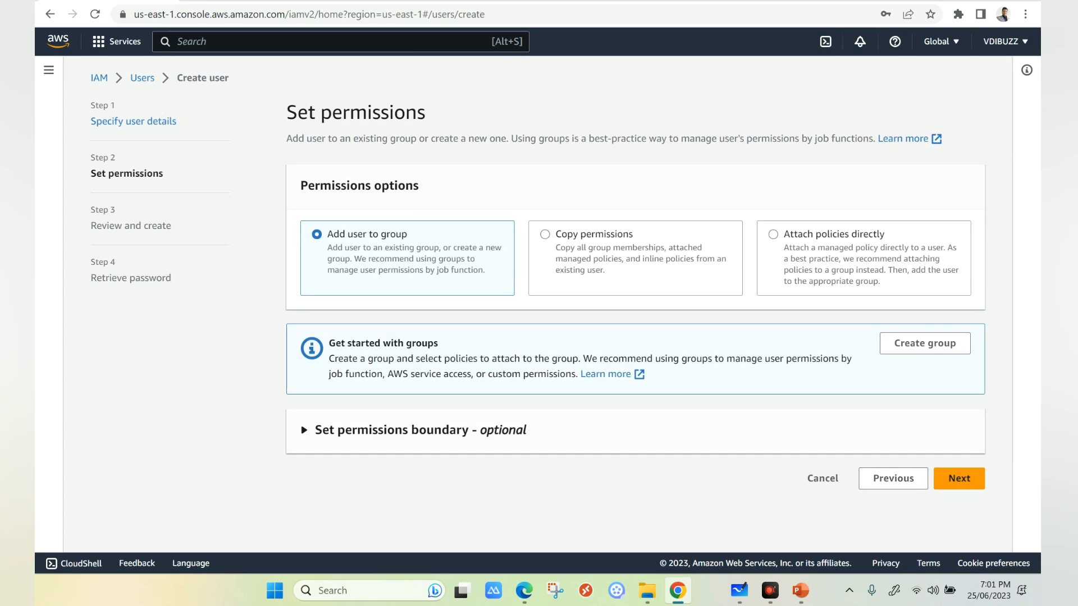
Attach policies directly, filter the policy list by "ec2read", and select AmazonEC2ReadOnlyAccess
left_click(545, 235)
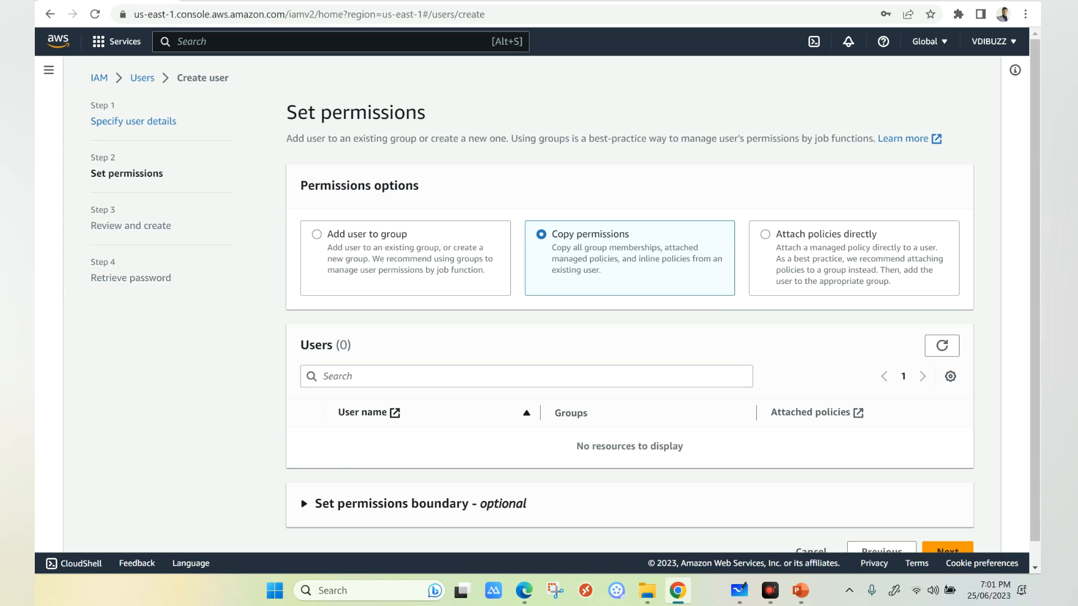
left_click(765, 235)
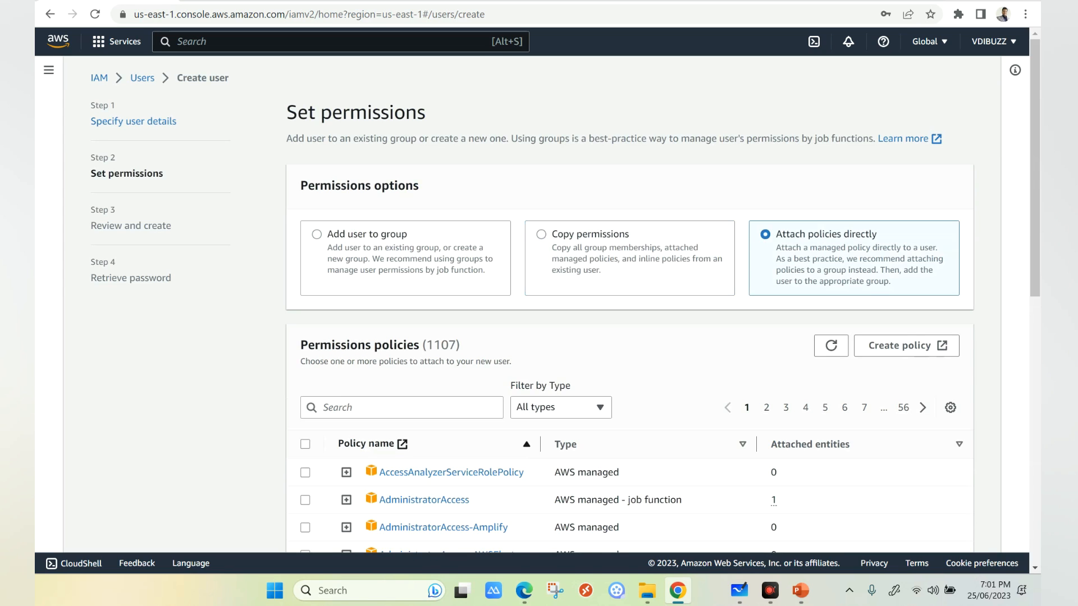
scroll(629, 314, "down", 2)
left_click(402, 267)
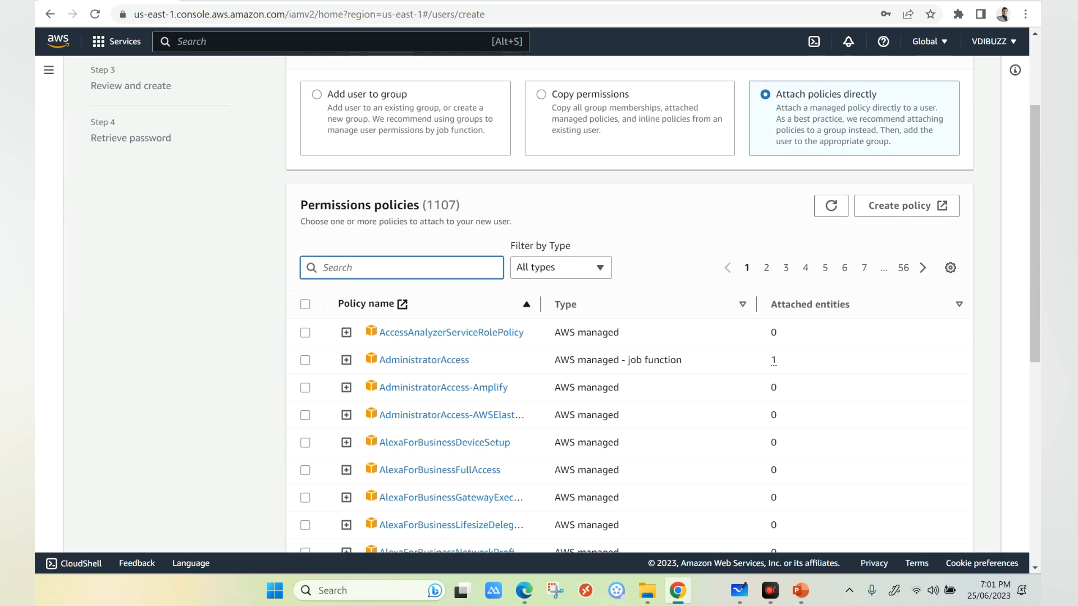
type("read")
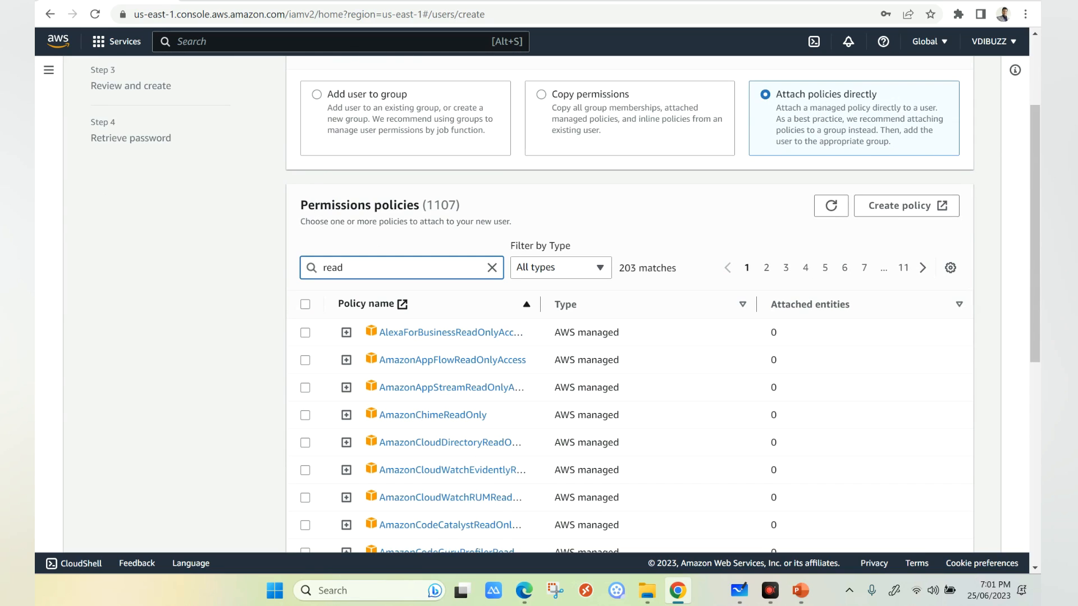
key("Left")
key("Left")
key("Left")
key("Left")
type("ec2")
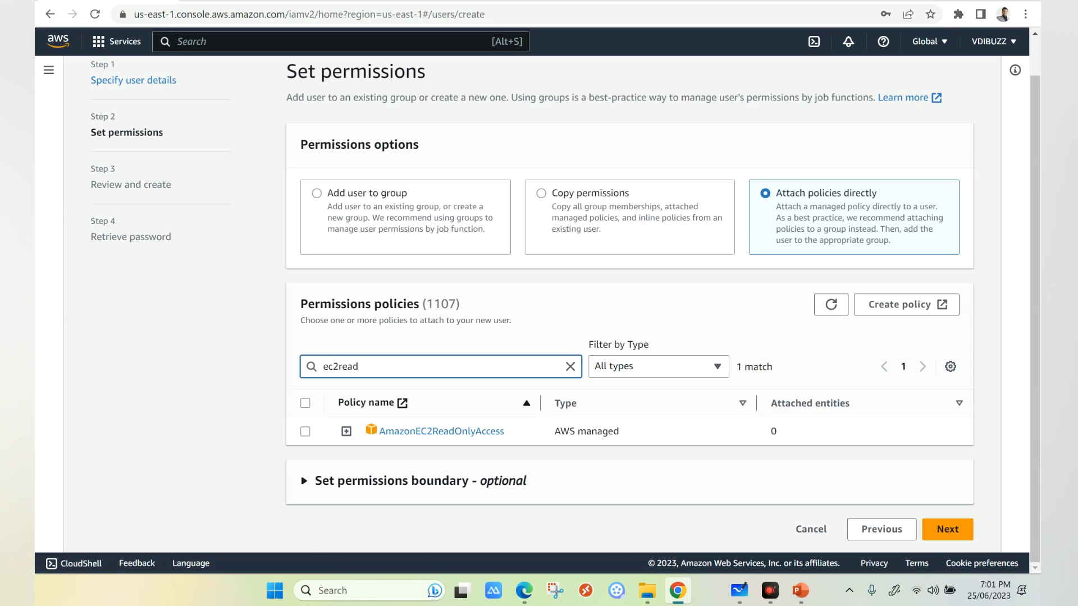
left_click(305, 431)
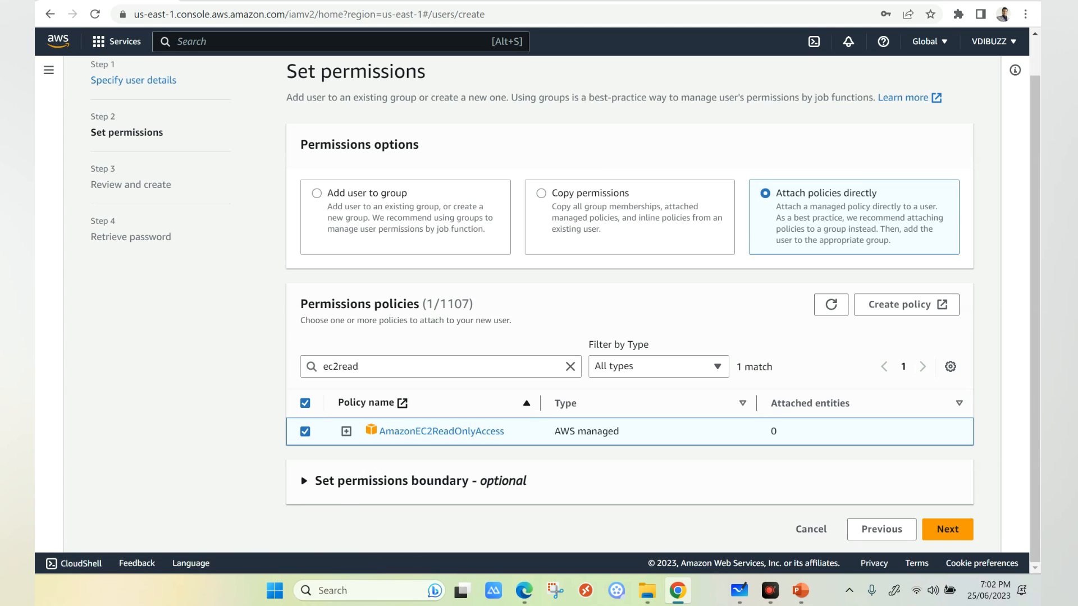
Proceed to the review, create the user, and return to the users list without viewing or downloading the password
left_click(947, 529)
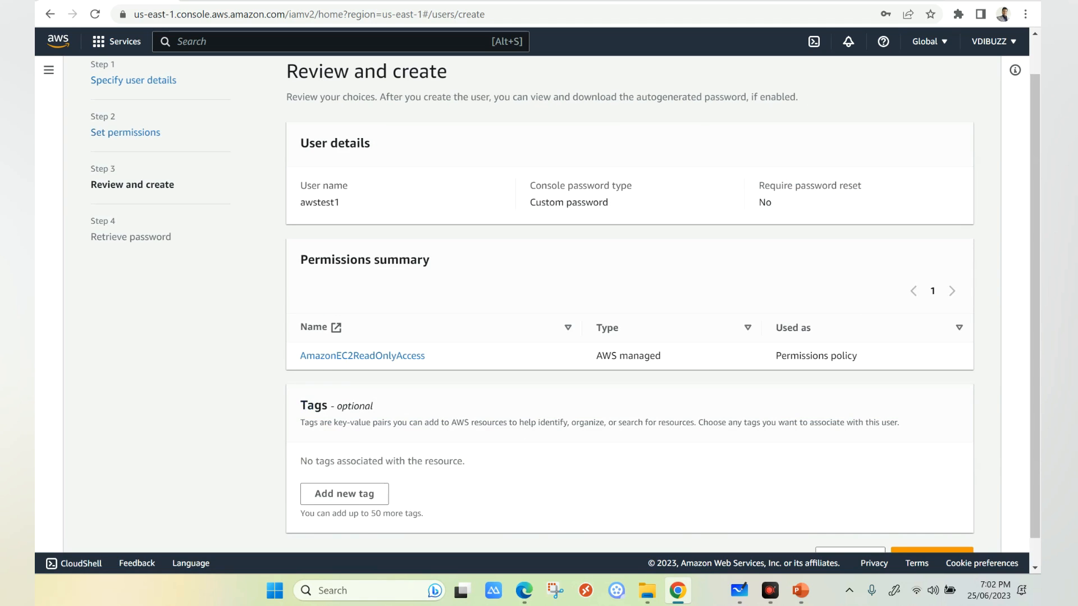
scroll(532, 304, "down", 1)
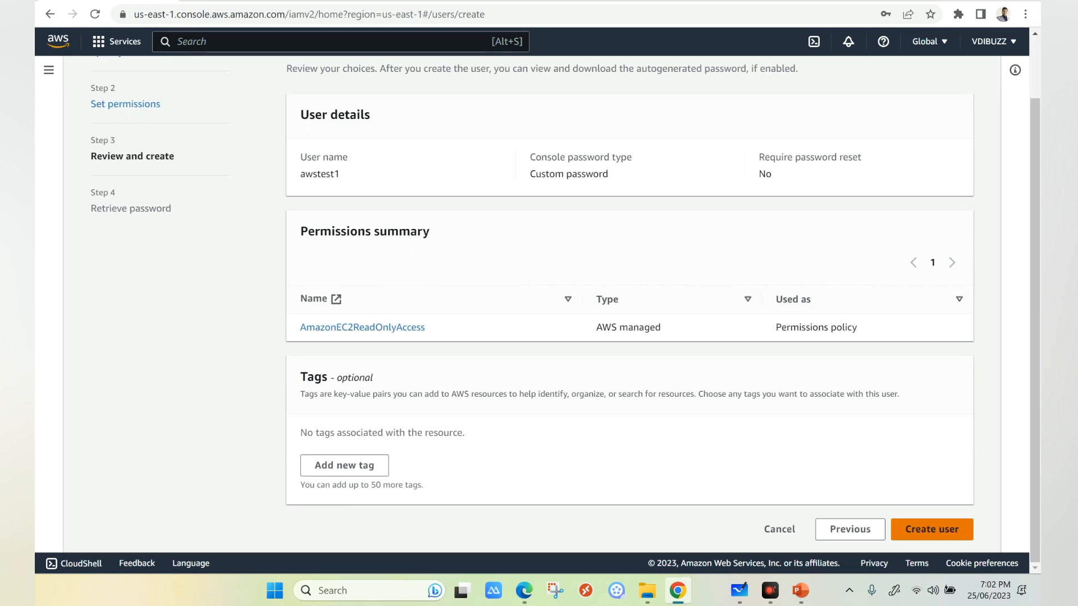
left_click(932, 529)
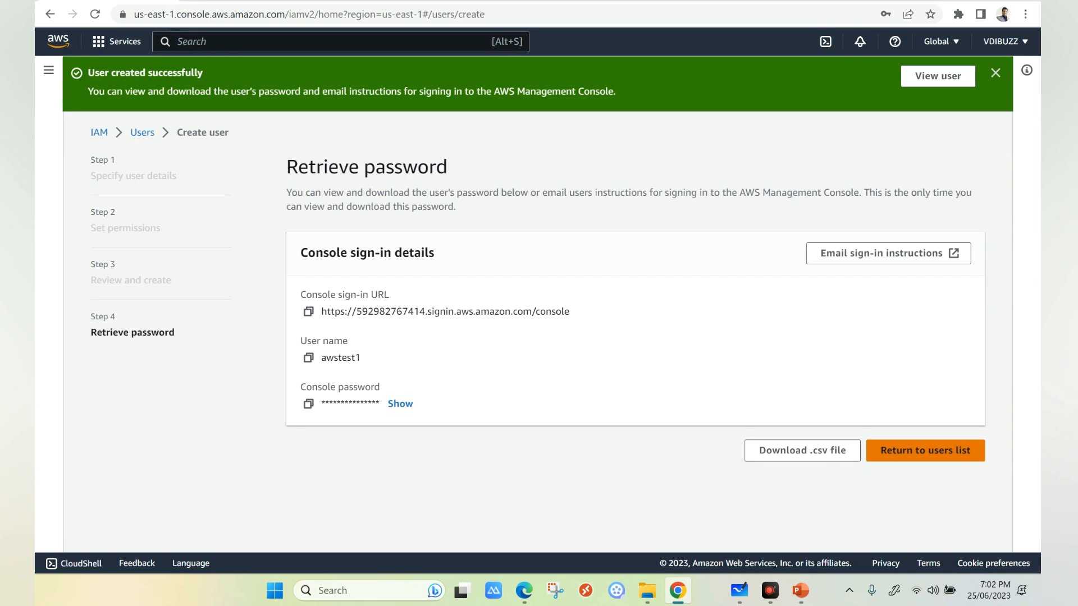
left_click(925, 450)
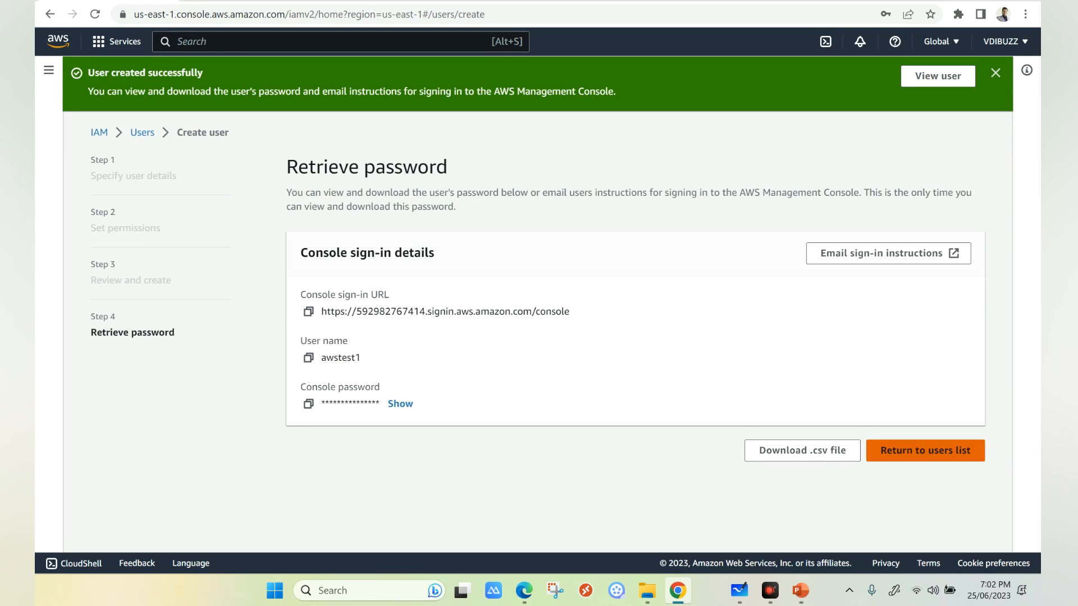
left_click(697, 371)
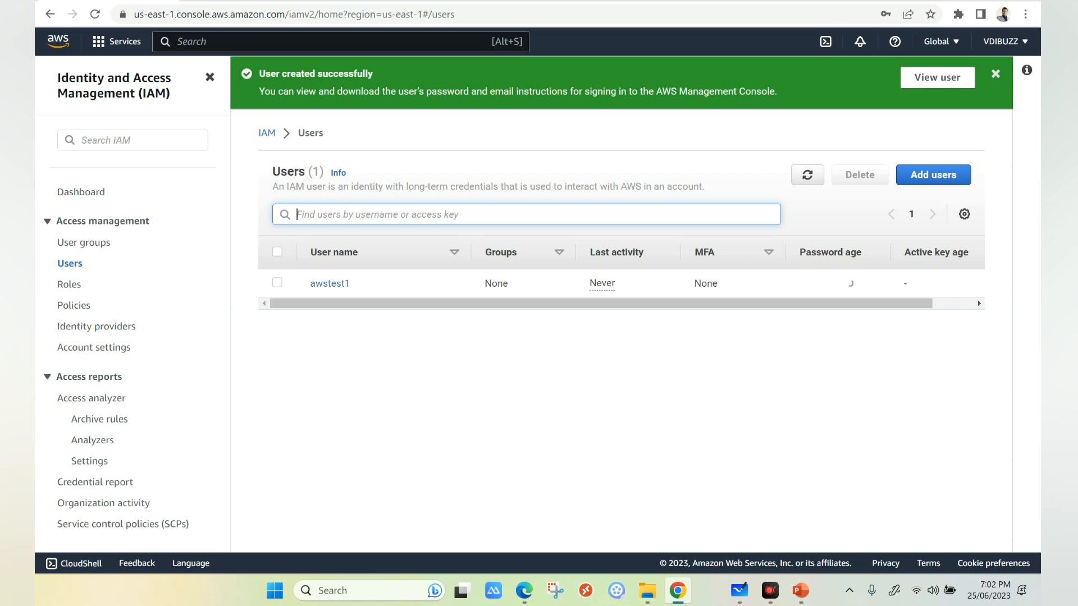
Open the AWS sign-in page in a new Incognito window and choose to sign in as an IAM user
left_click(1025, 14)
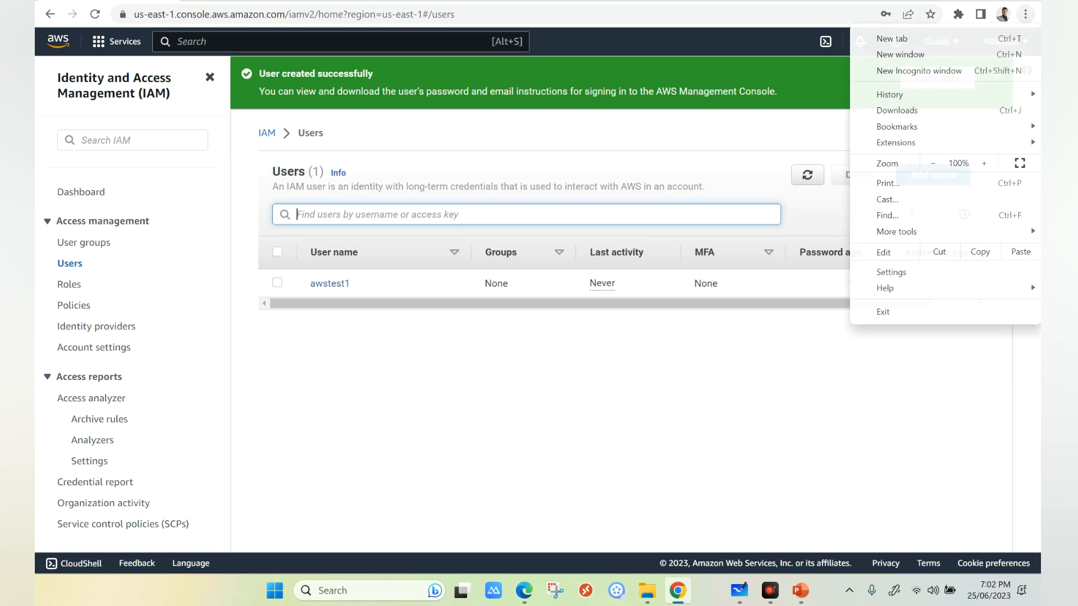
left_click(921, 72)
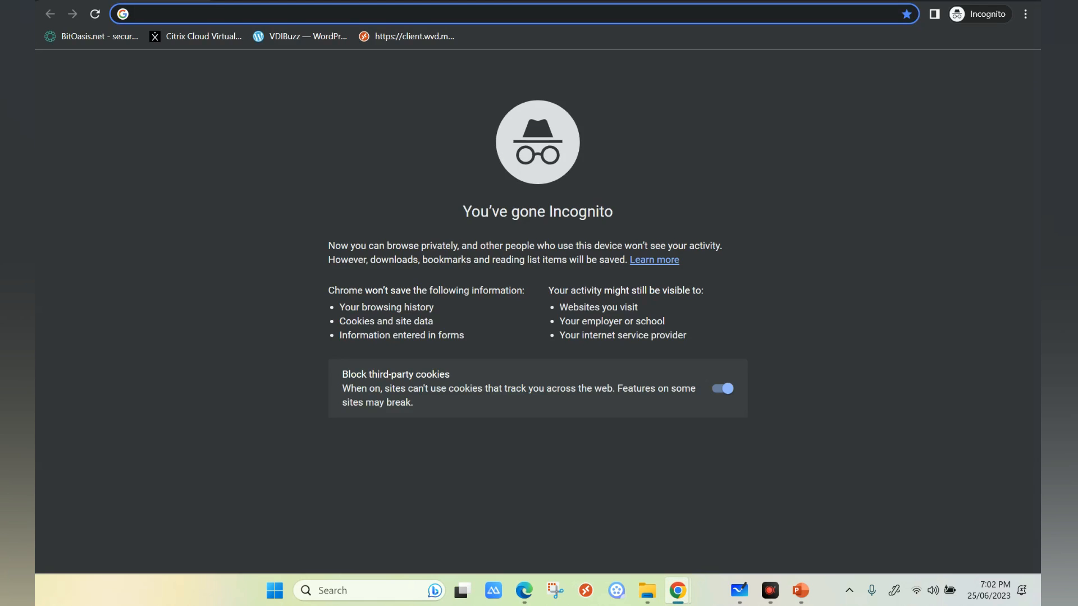
type("aws")
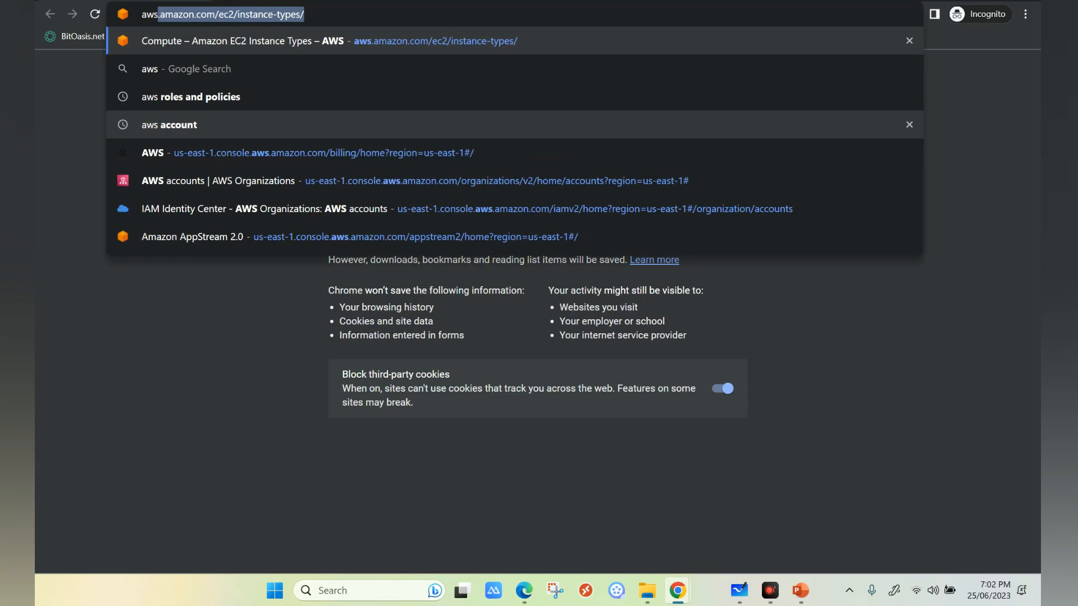
left_click(415, 180)
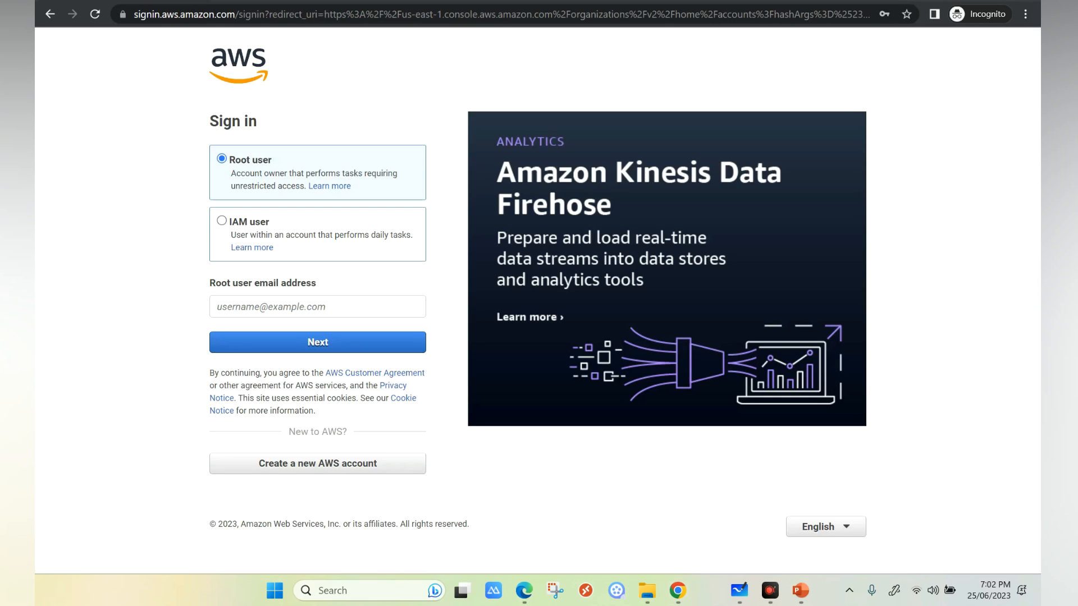
left_click(221, 220)
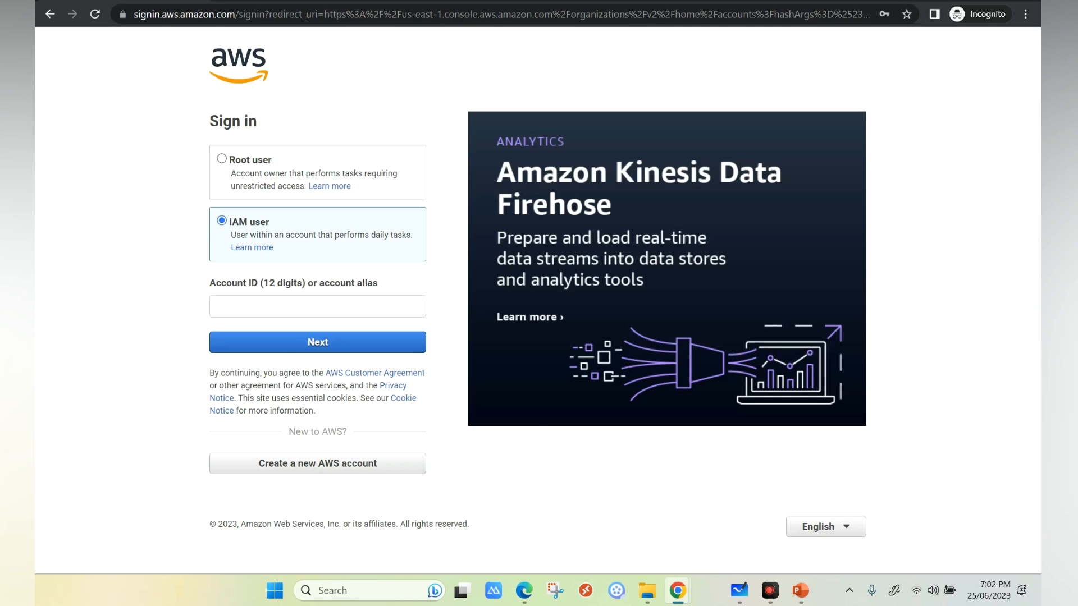
left_click(318, 306)
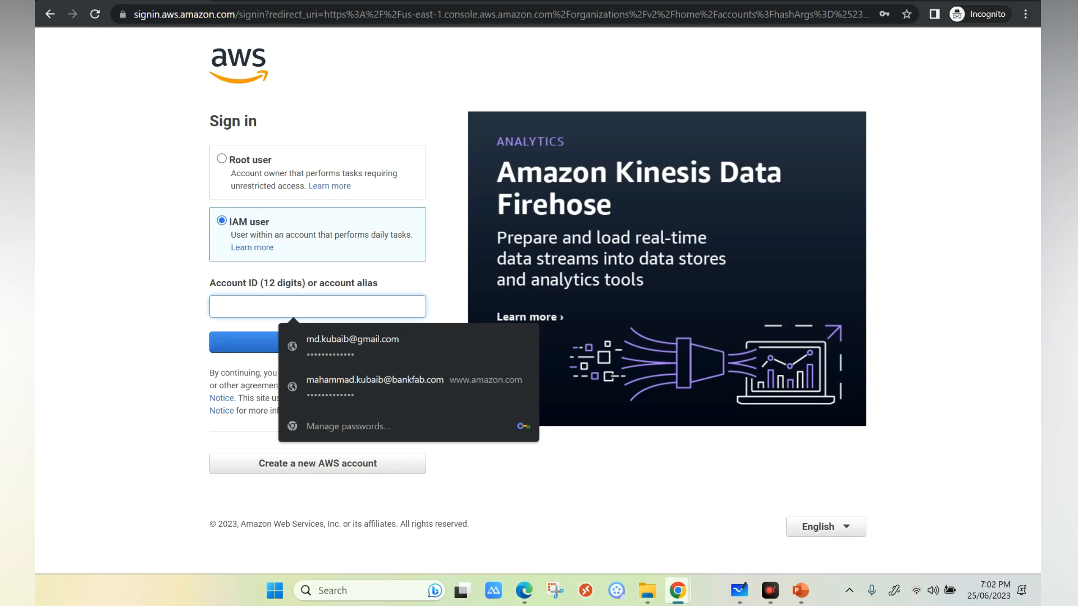
Look up the account ID in the signed-in console window, and return to the Incognito sign-in page
mouse_move(677, 590)
left_click(596, 501)
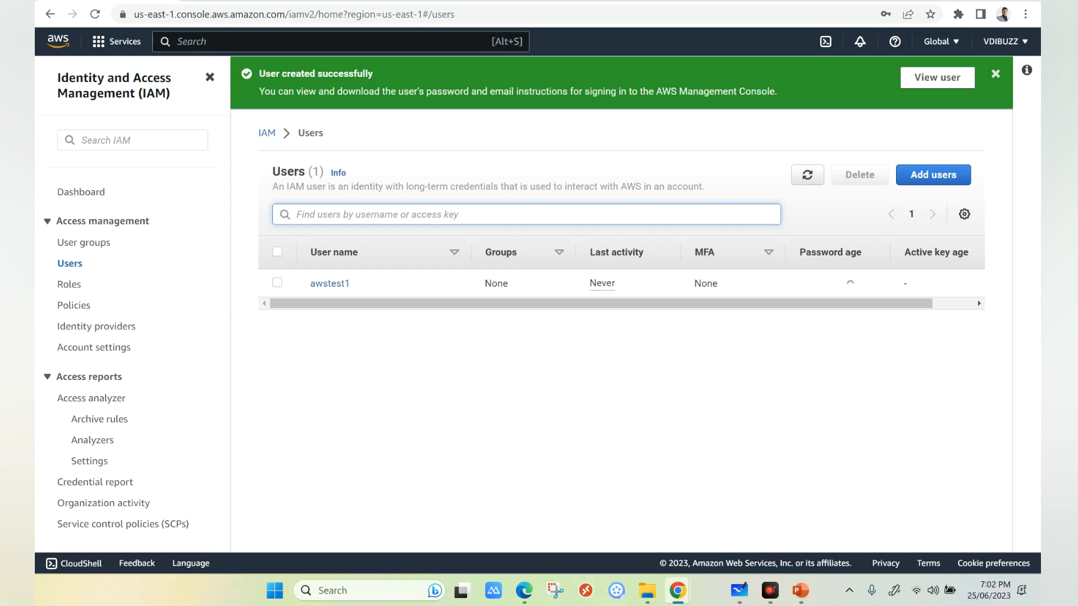
left_click(1005, 41)
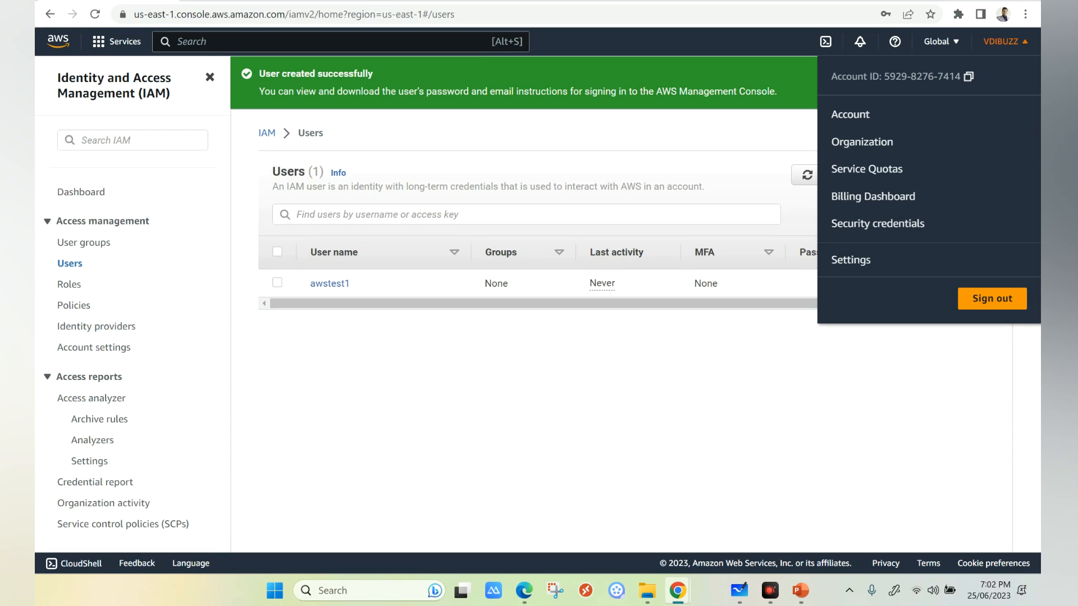
mouse_move(678, 591)
left_click(757, 494)
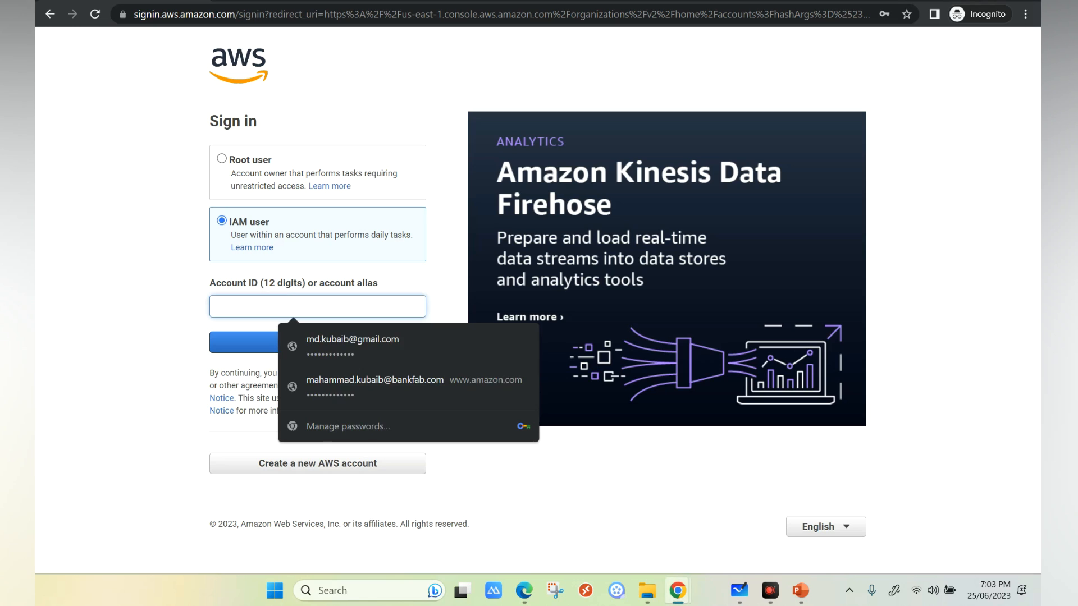
Sign in as the IAM user awstest1 with the copied account ID and the account password
key("ctrl+v")
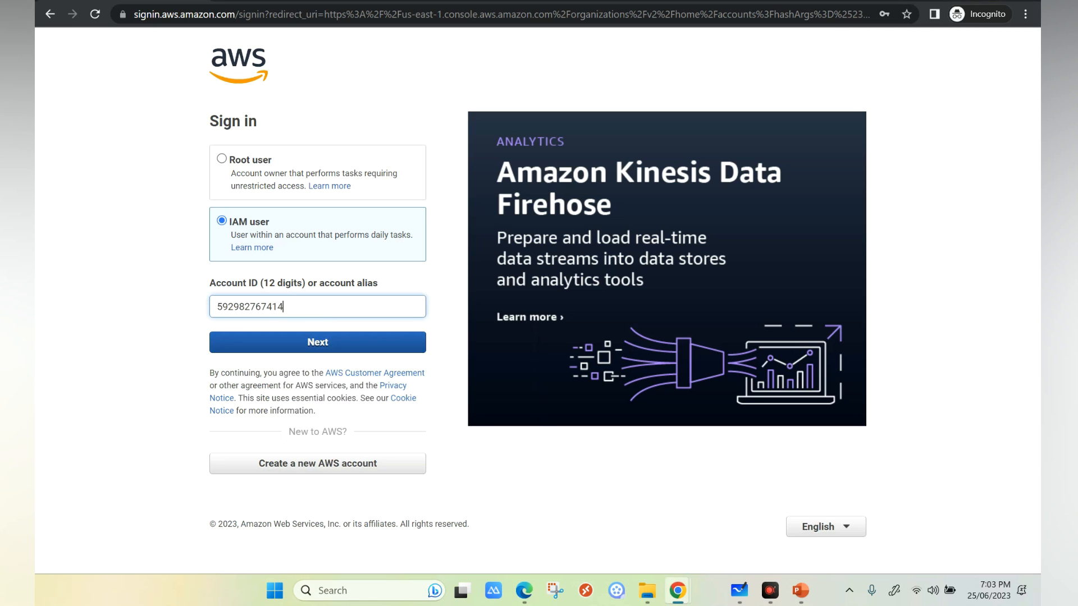
key("Return")
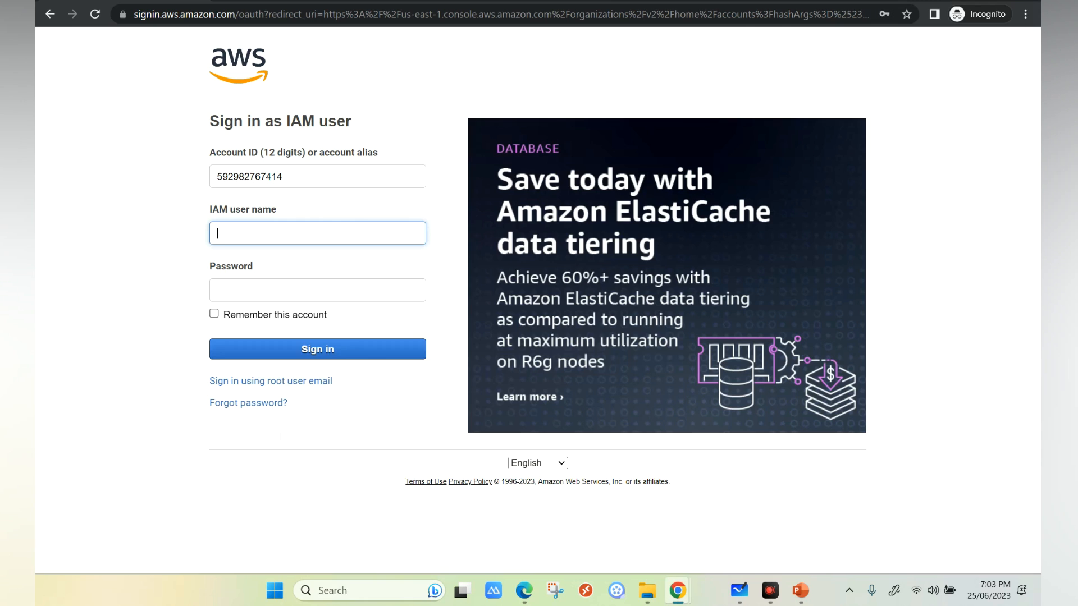
type("awstest1")
key("Tab")
type("••••••")
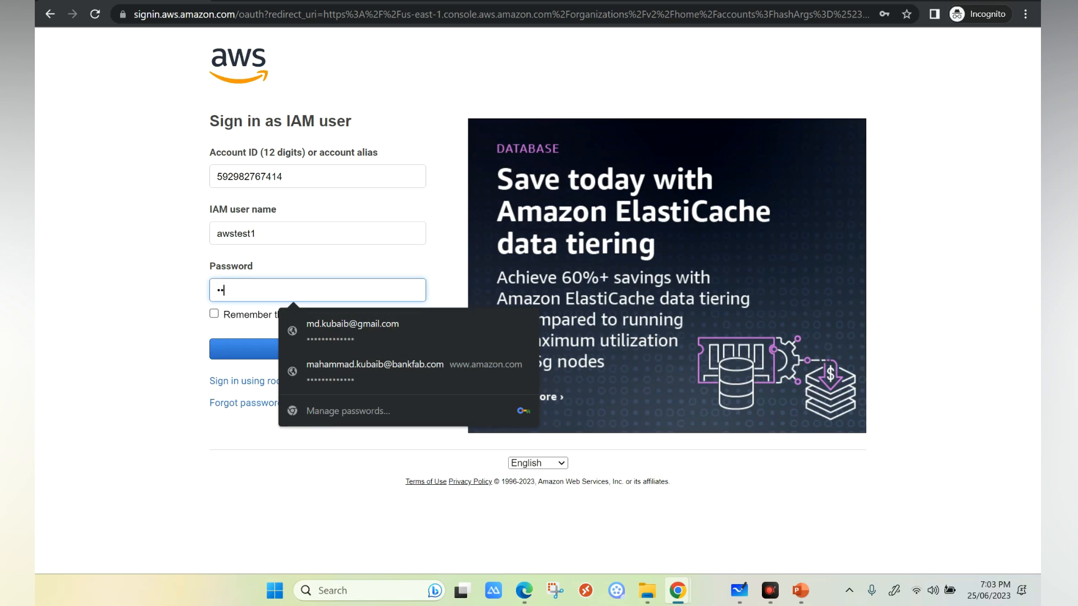
type("••")
key("Return")
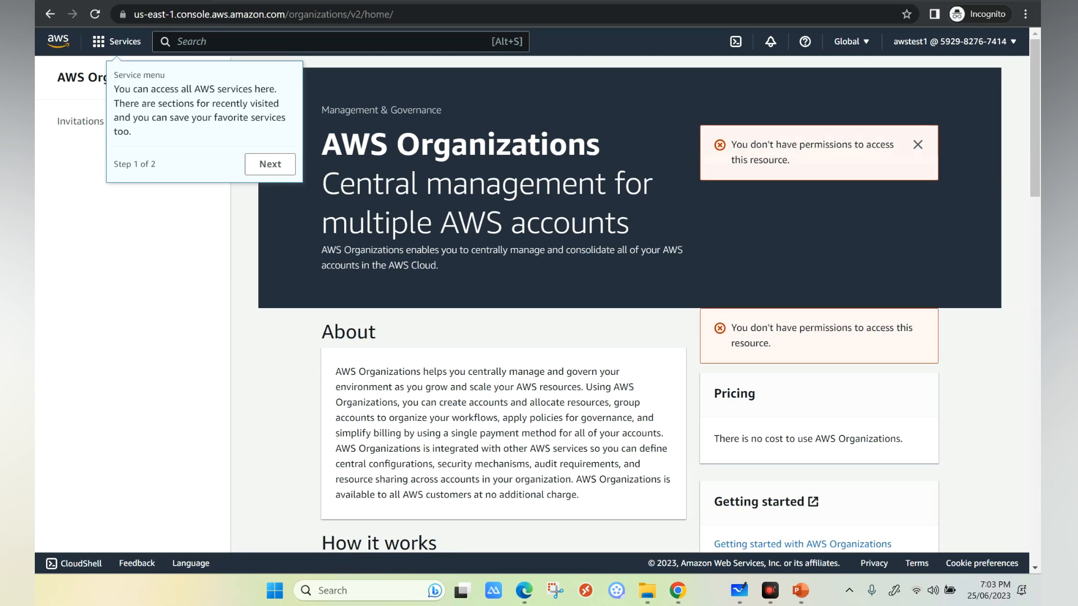
Read the permissions message on the AWS Organizations page and advance the console tour
left_click_drag(790, 163, 751, 145)
left_click_drag(742, 145, 731, 145)
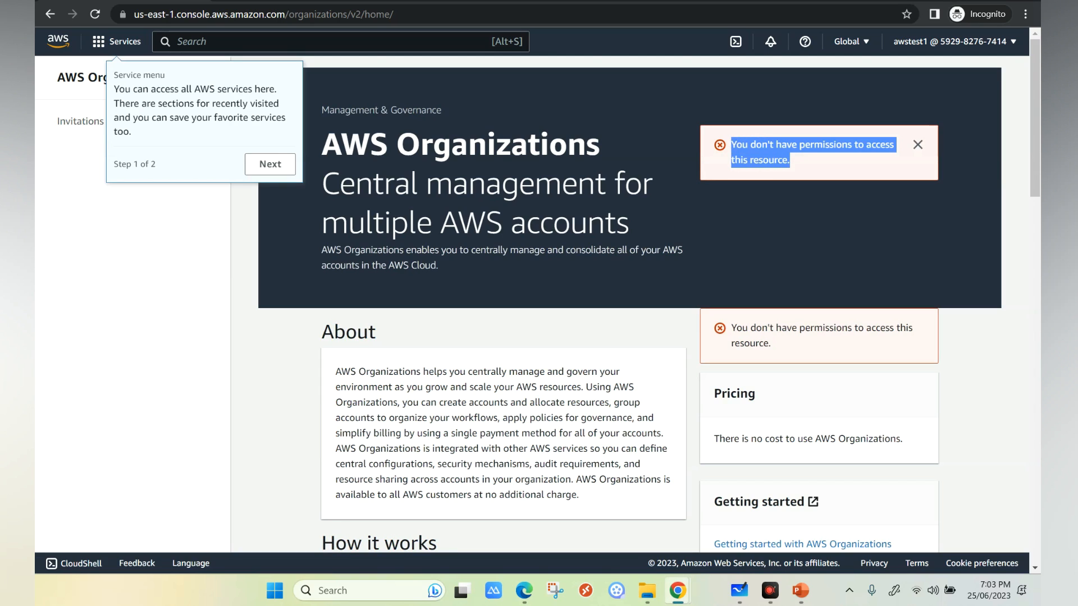
left_click(270, 164)
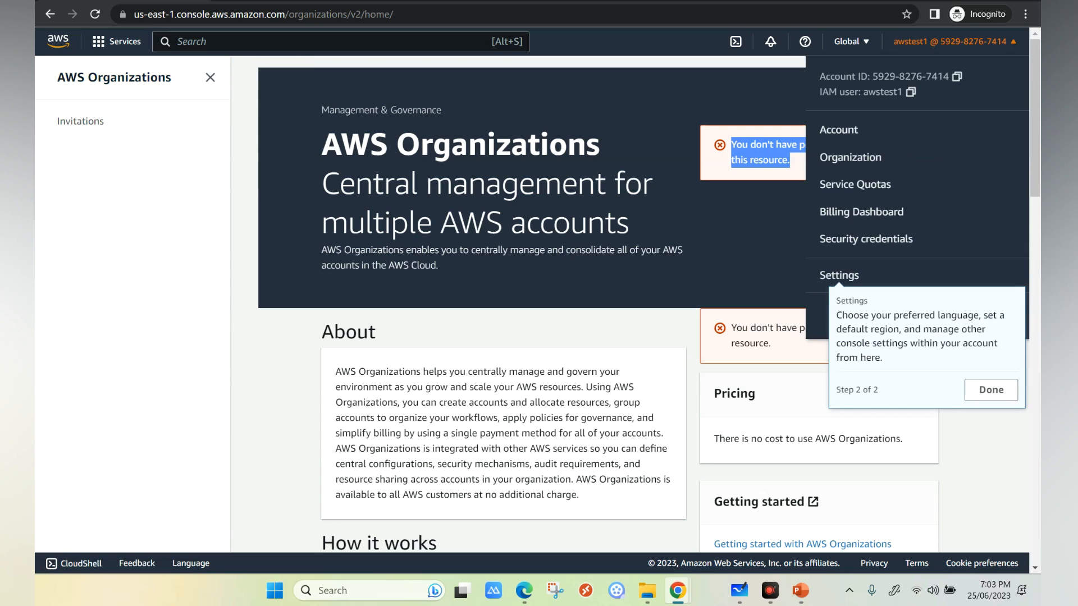
Search the services for "ec2", show the list of EC2 instances, and dismiss the User Notifications introduction
left_click(270, 42)
type("ec")
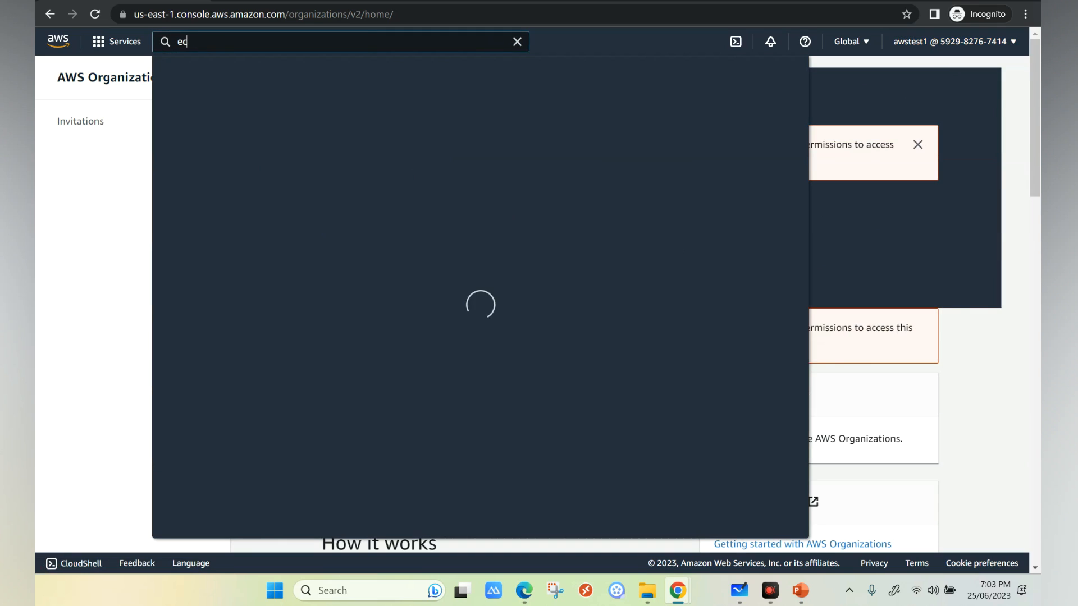
type("2")
key("Return")
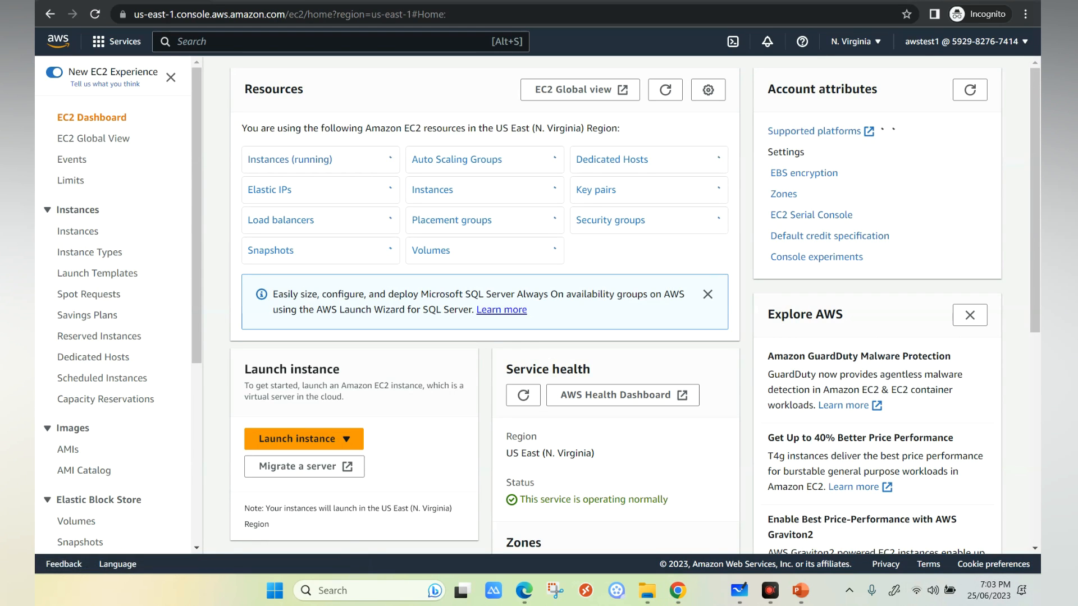
left_click(78, 231)
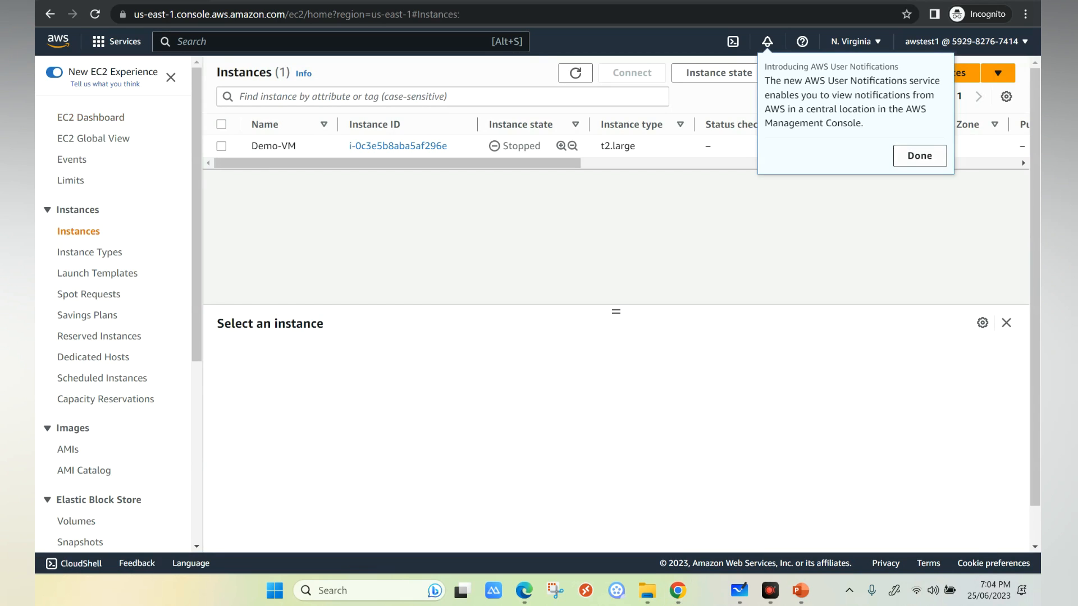
left_click(919, 156)
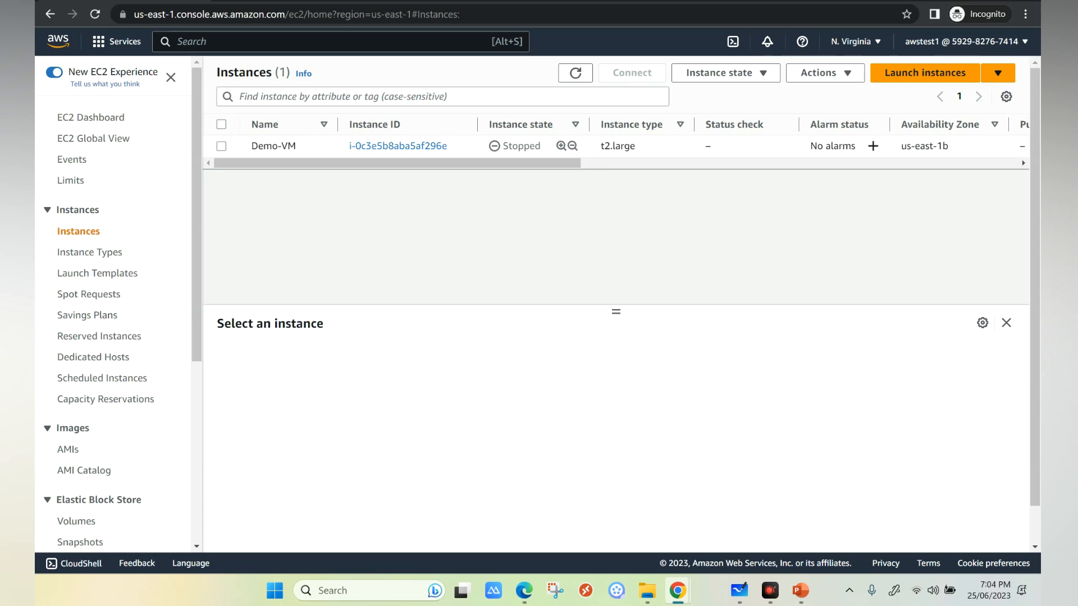
Try to terminate the Demo-VM instance, read the resulting message, and dismiss it
left_click(221, 146)
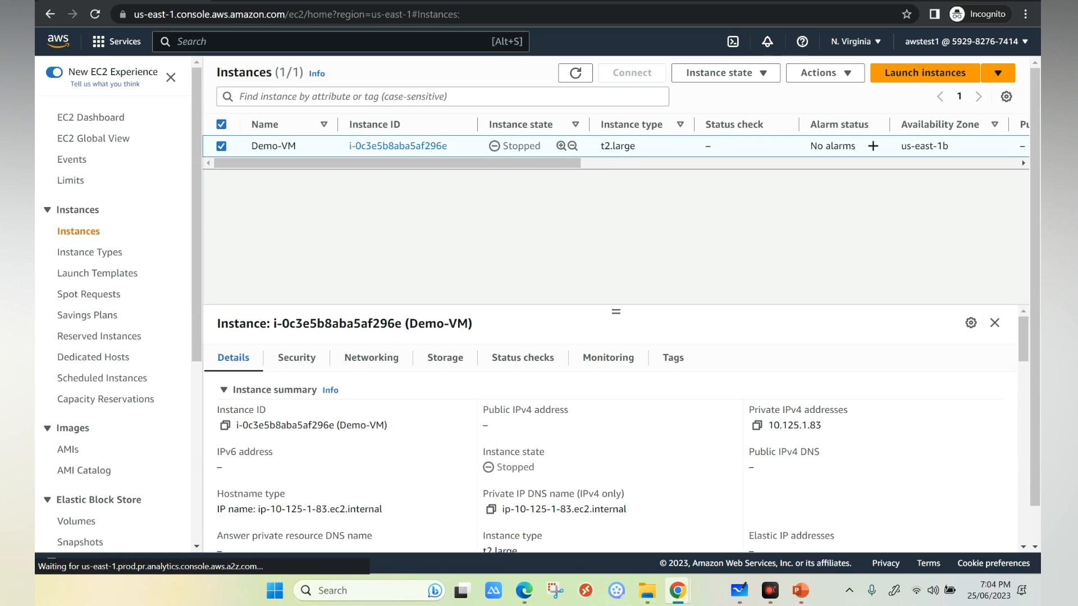
left_click(724, 72)
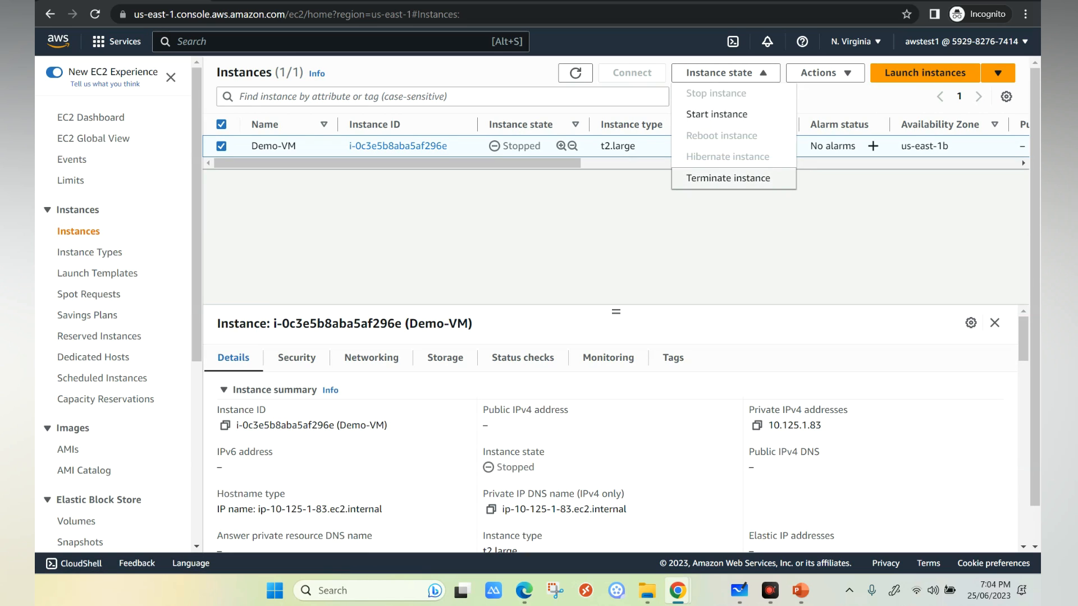
left_click(728, 178)
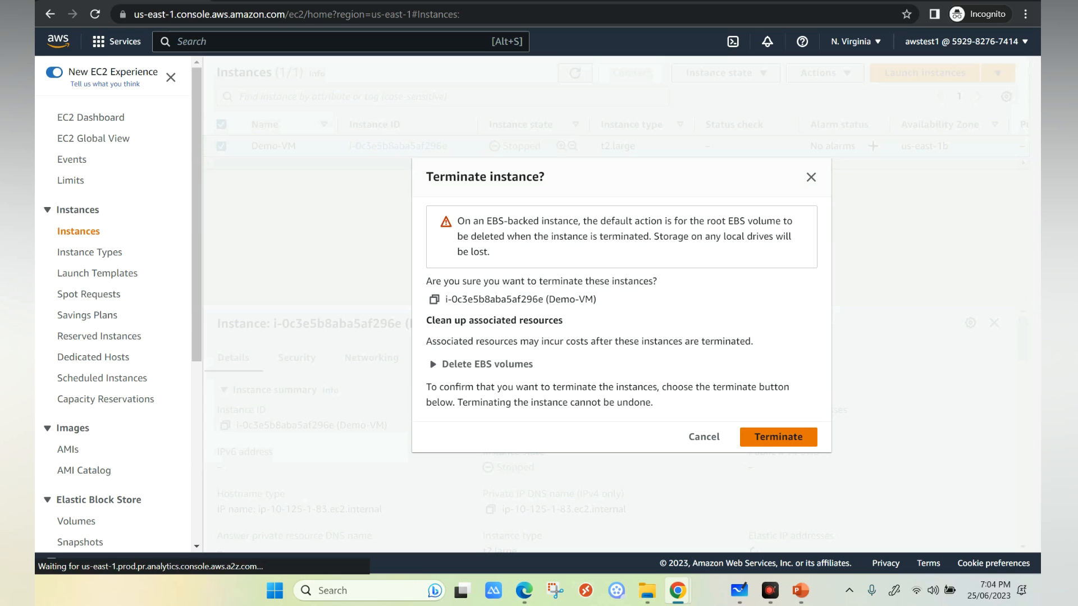
left_click(778, 436)
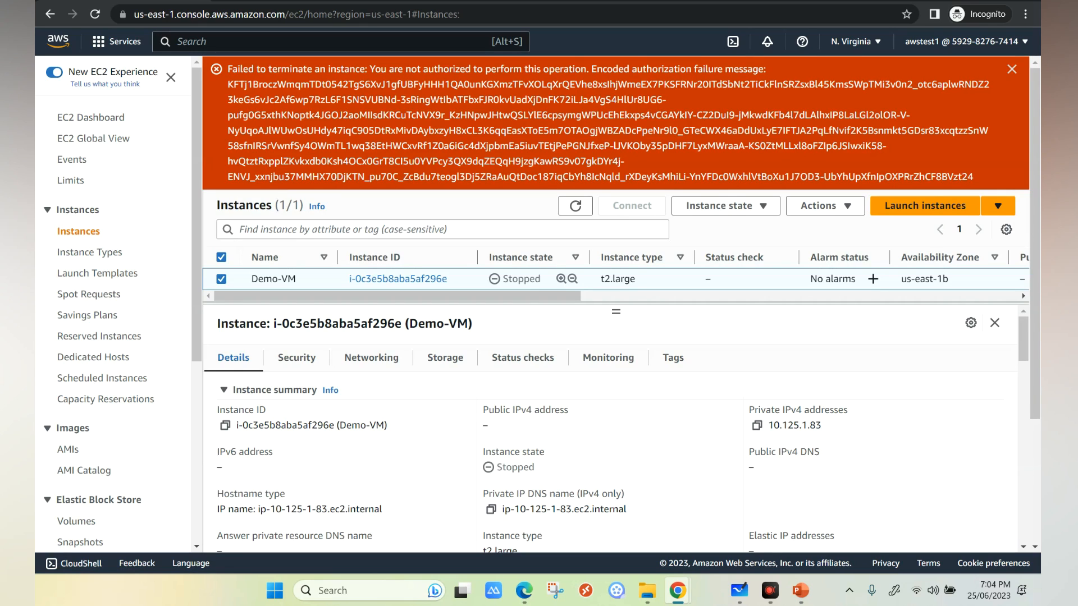
left_click_drag(228, 68, 613, 68)
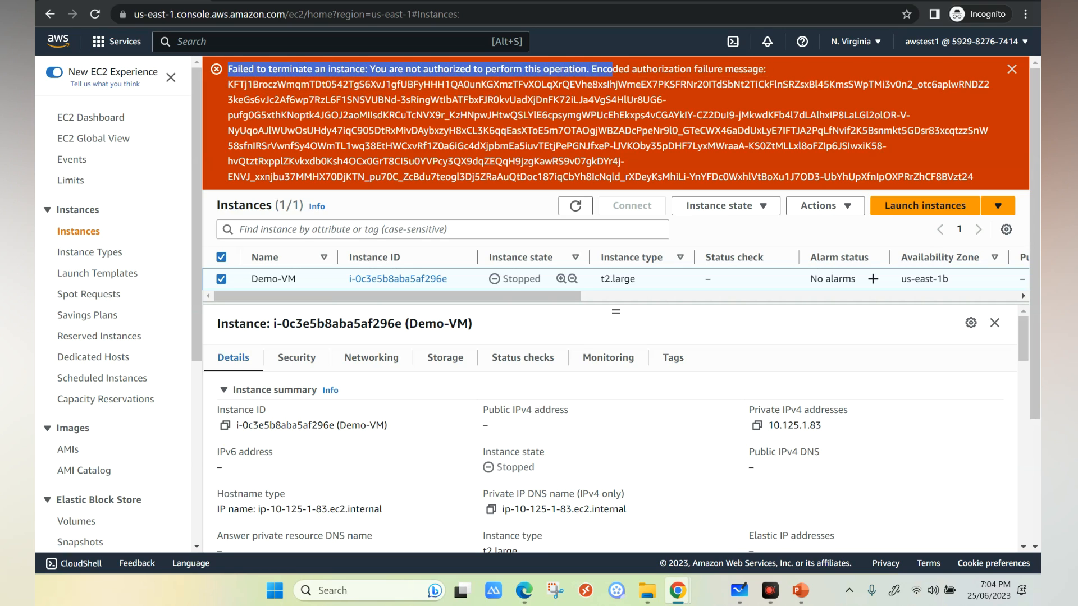
left_click(1012, 69)
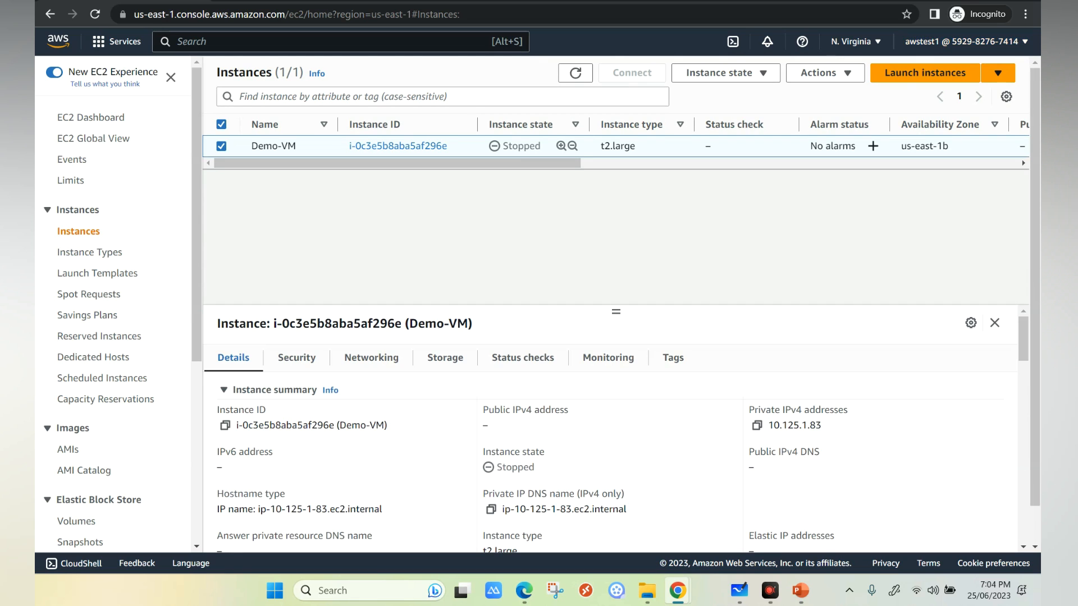
Return to the administrator's IAM window and examine the permissions and group membership of the user awstest1
left_click(678, 591)
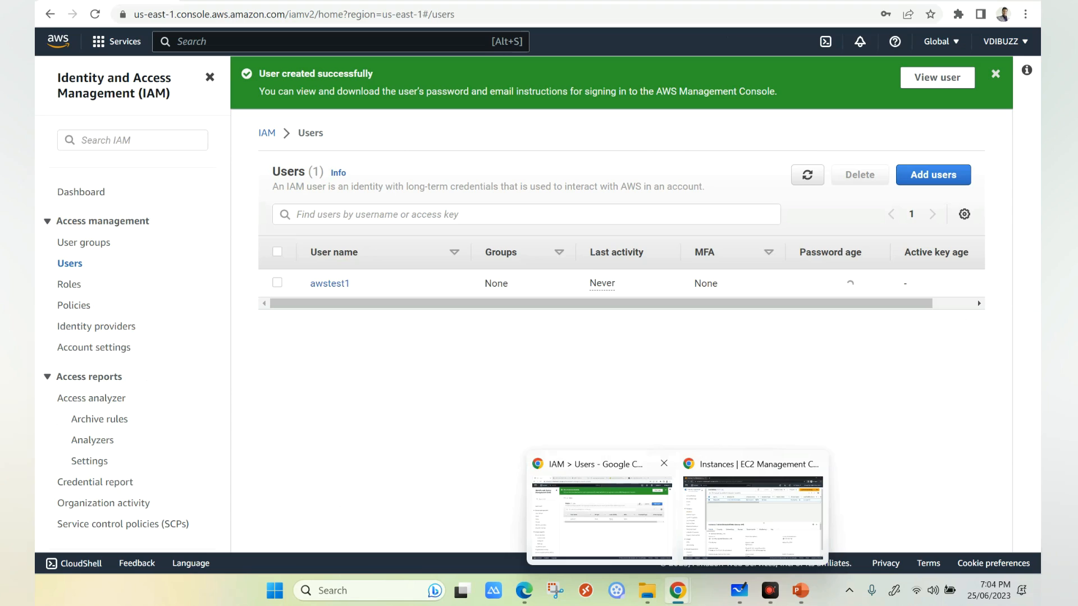
left_click(602, 516)
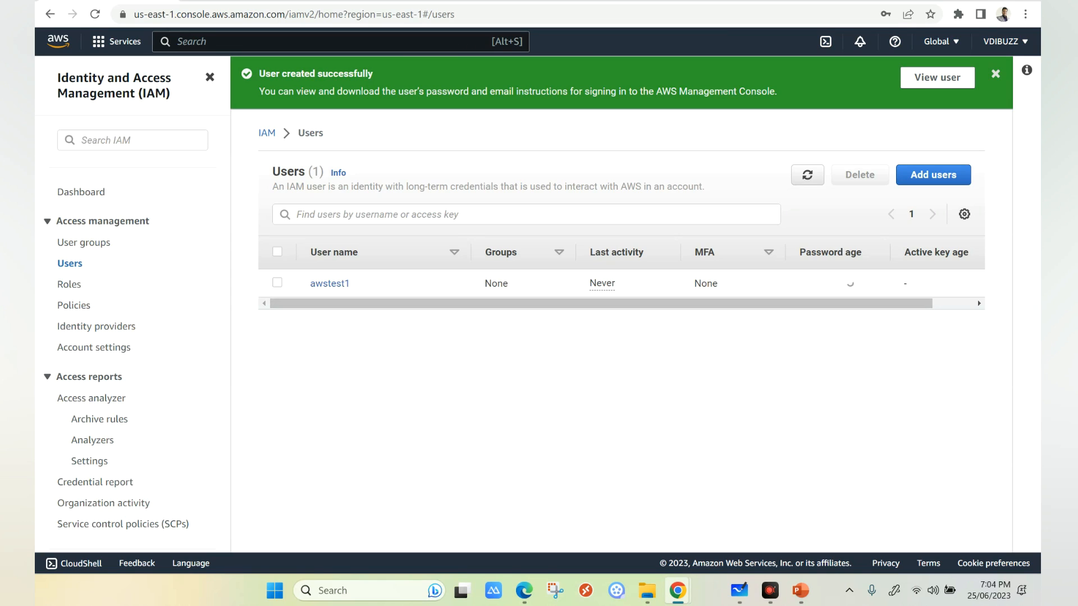
left_click(277, 282)
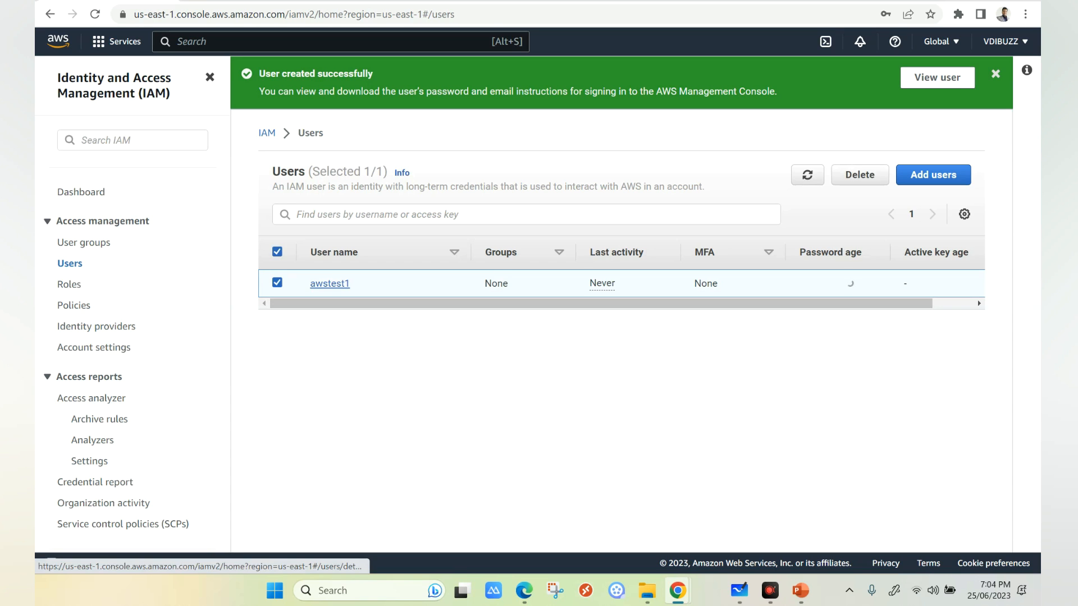
left_click(329, 283)
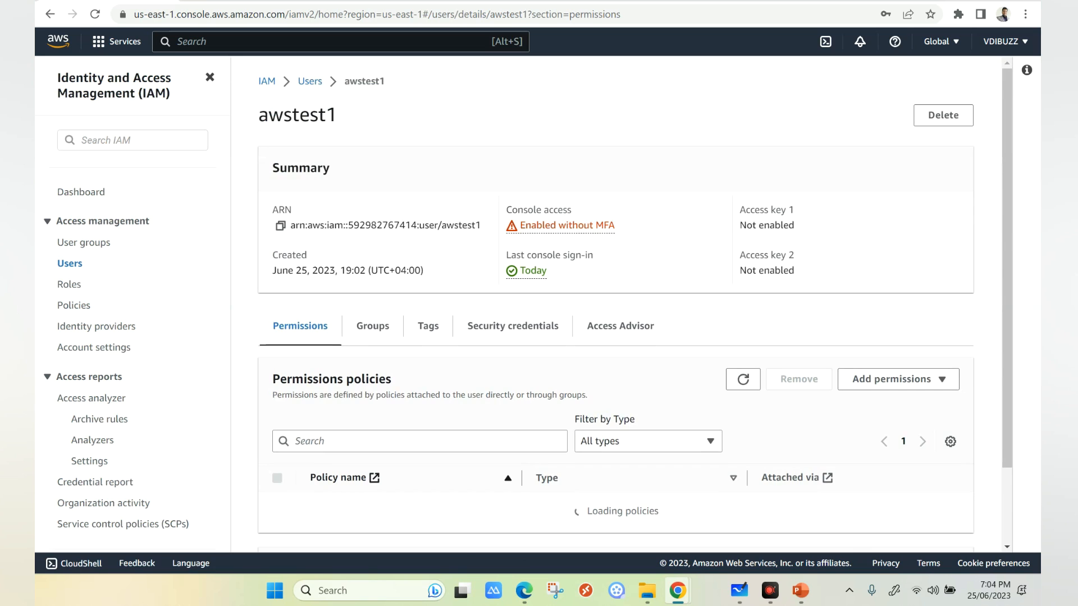
scroll(414, 506, "down", 1)
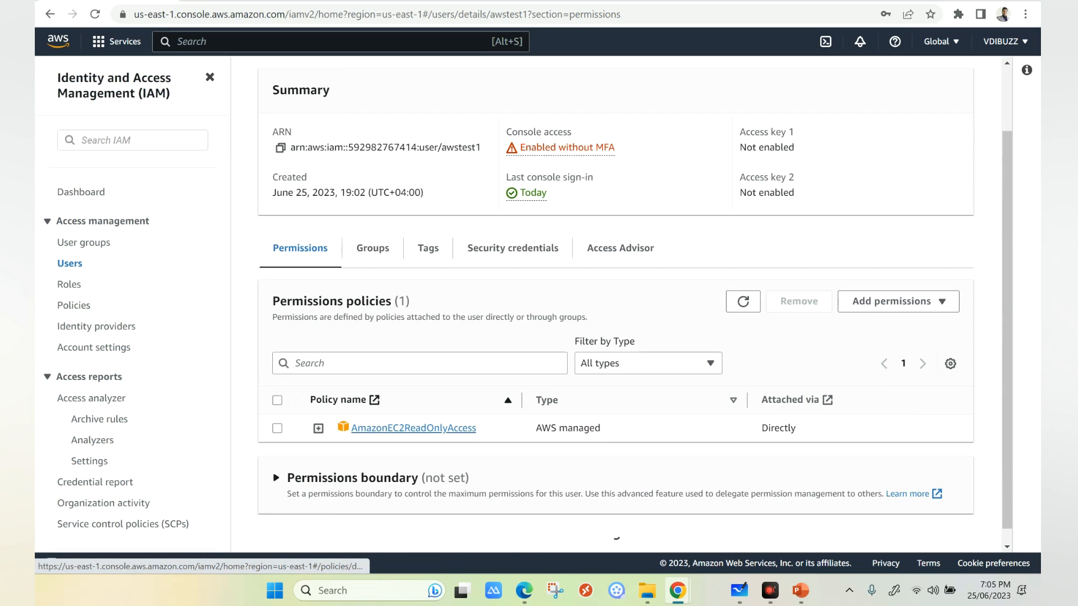
left_click(373, 248)
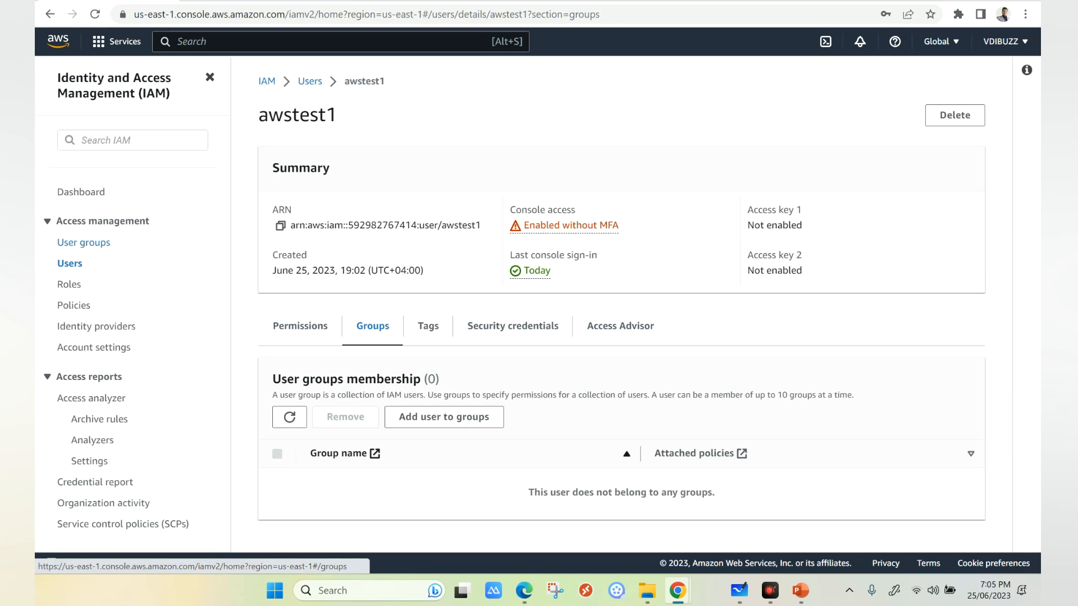
Start creating an IAM user group and name it awsgroup
left_click(84, 242)
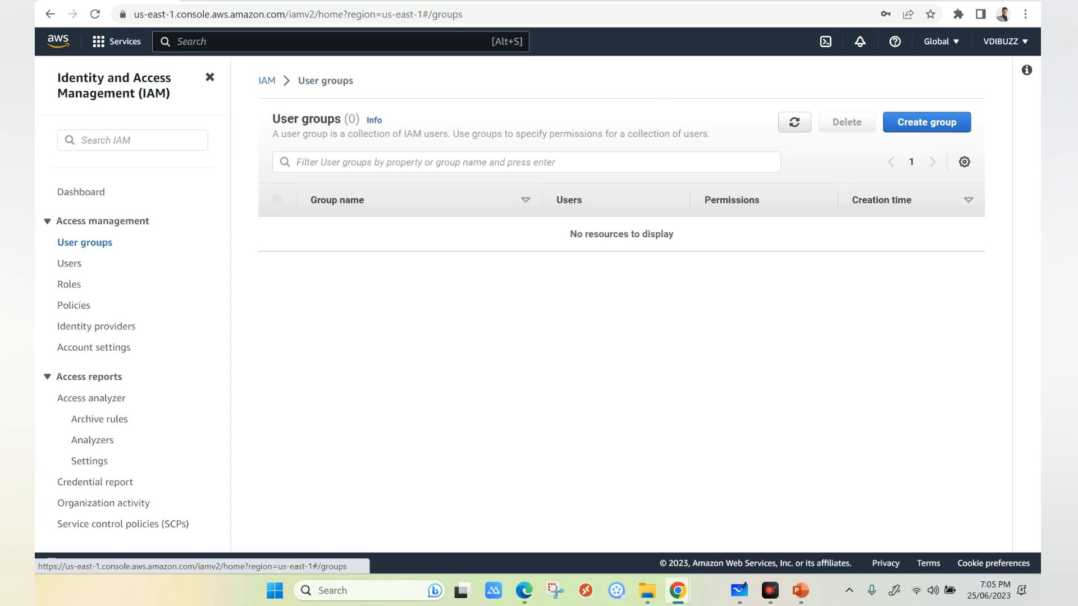
left_click(927, 122)
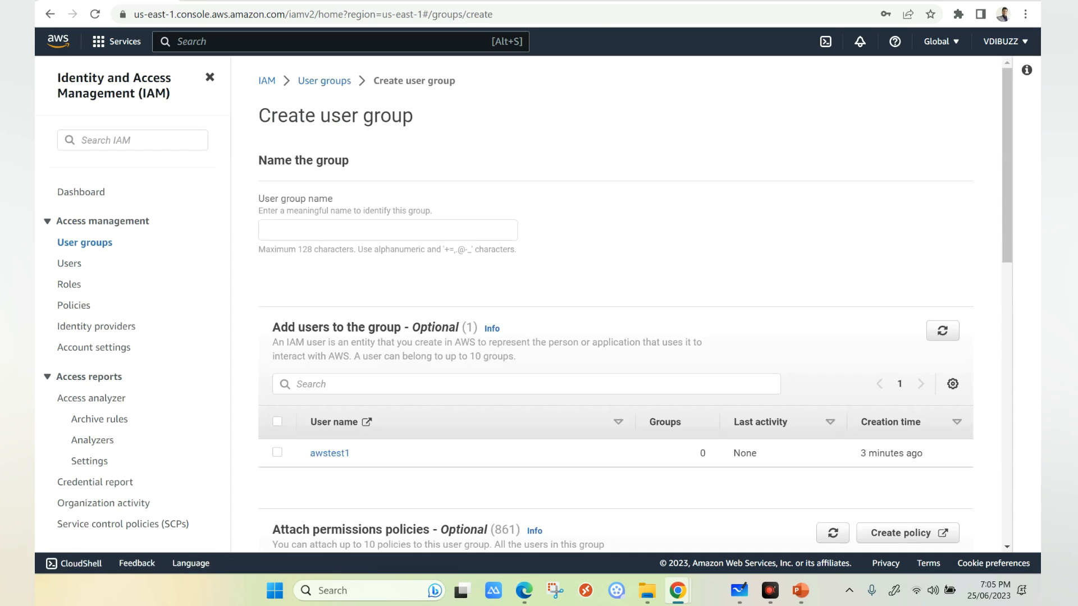
left_click(388, 230)
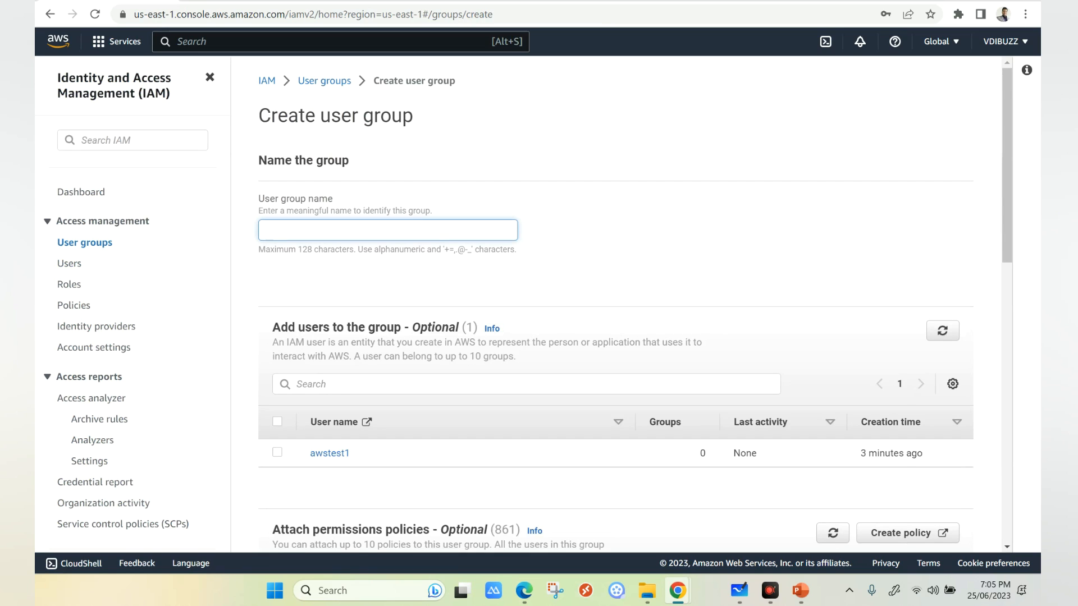
type("awsgroup")
Select the user awstest1 as a member of the new group
scroll(635, 303, "down", 3)
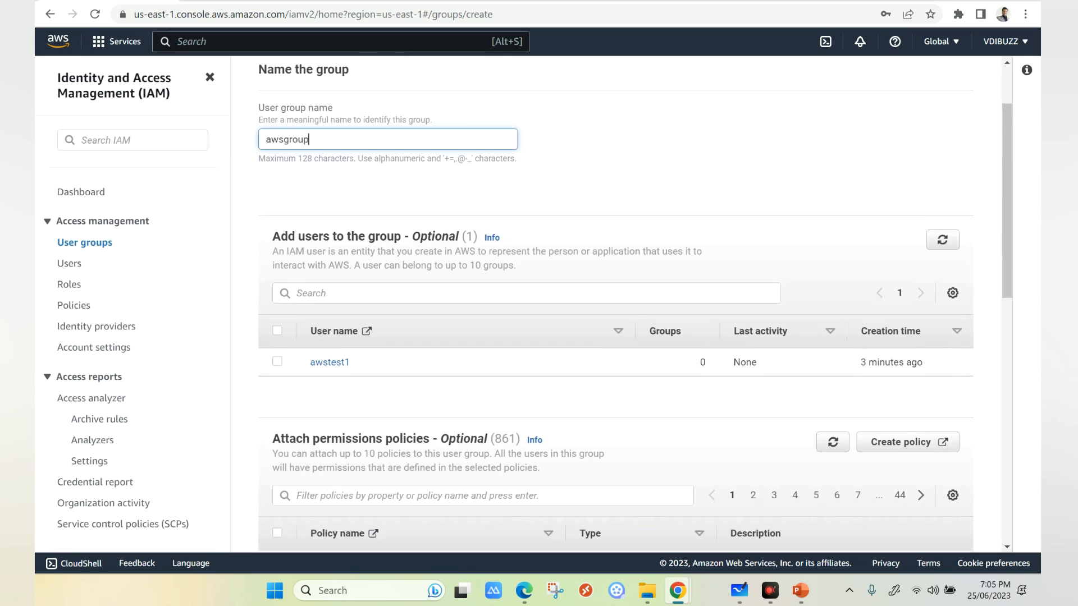
left_click_drag(272, 187, 421, 187)
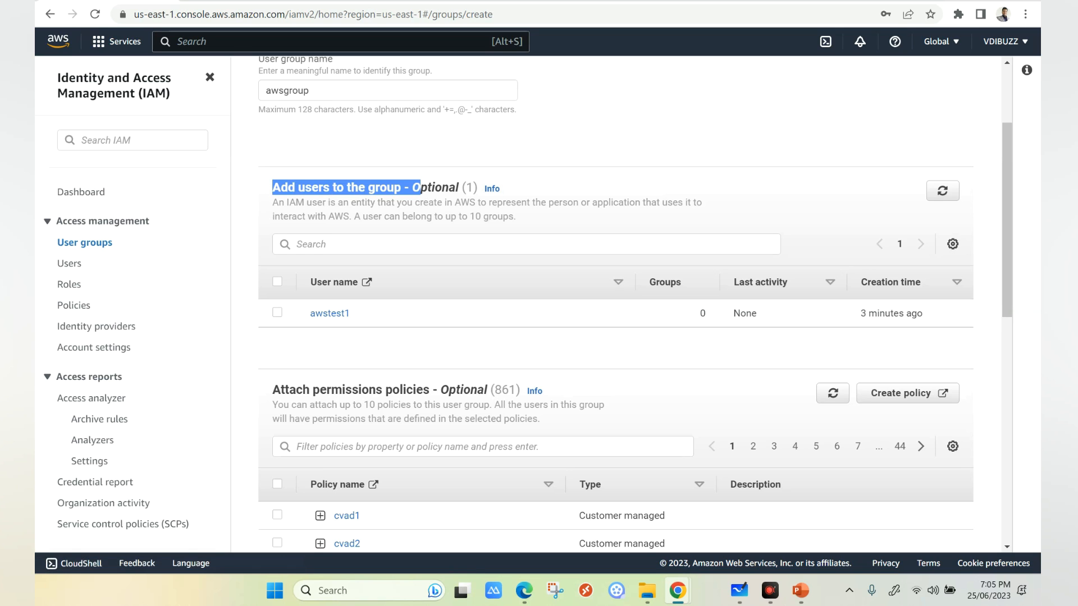
left_click(277, 313)
scroll(278, 312, "down", 1)
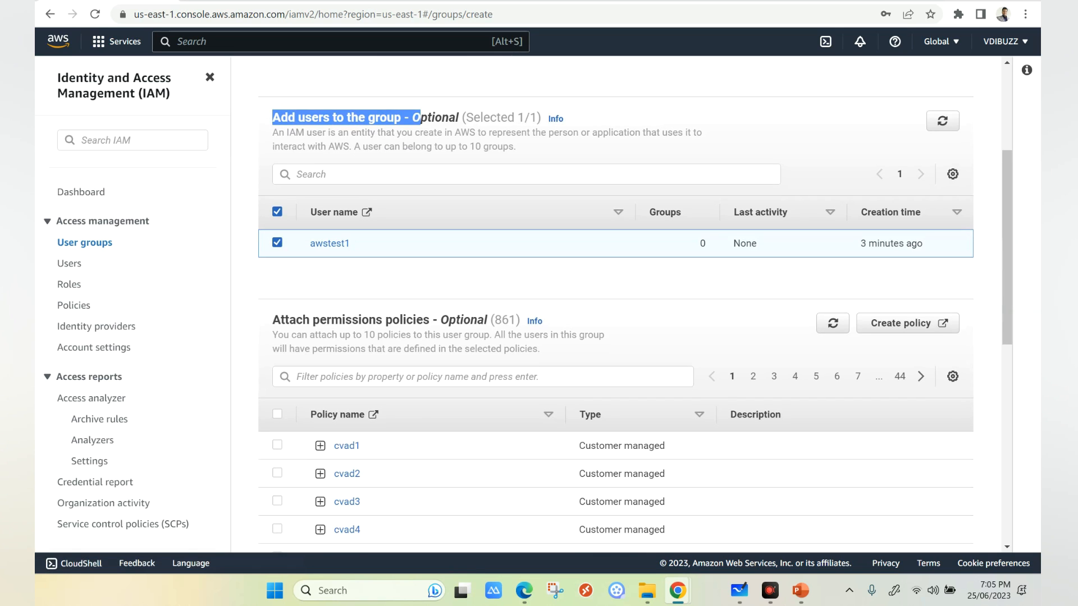
Select the ReadOnlyAccess policy for the new group, and review the group's name, user and policy selections
left_click_drag(280, 320, 438, 320)
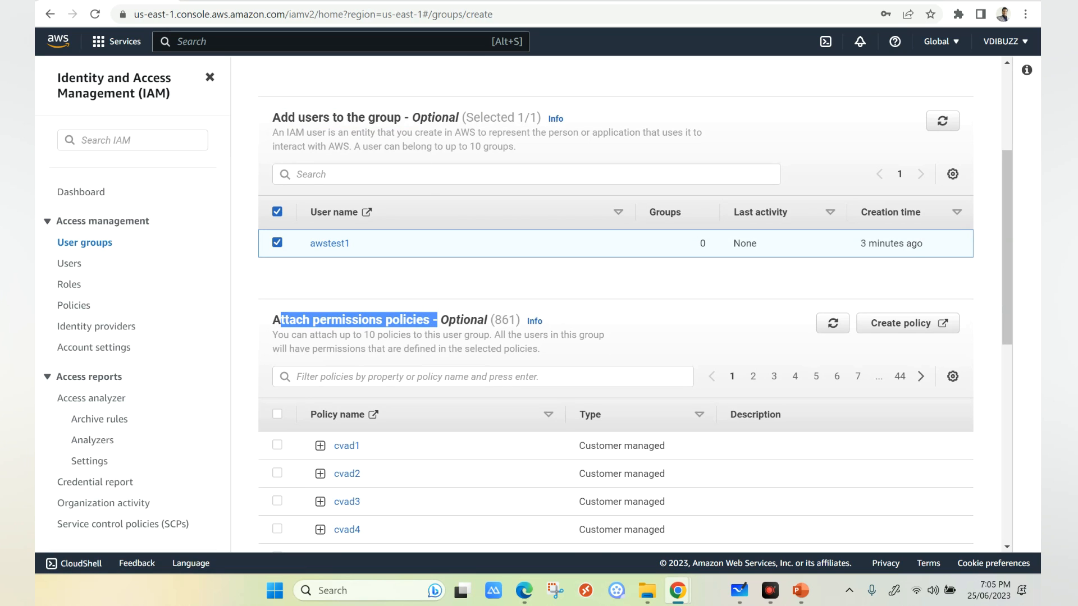
scroll(437, 320, "down", 1)
scroll(635, 305, "down", 3)
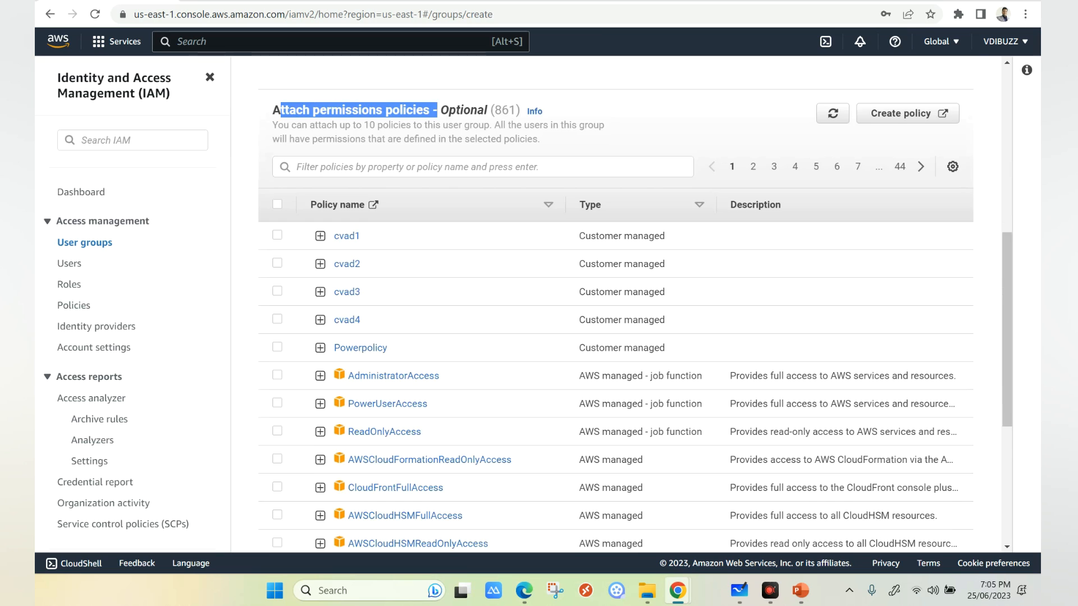
scroll(634, 305, "down", 2)
left_click(276, 291)
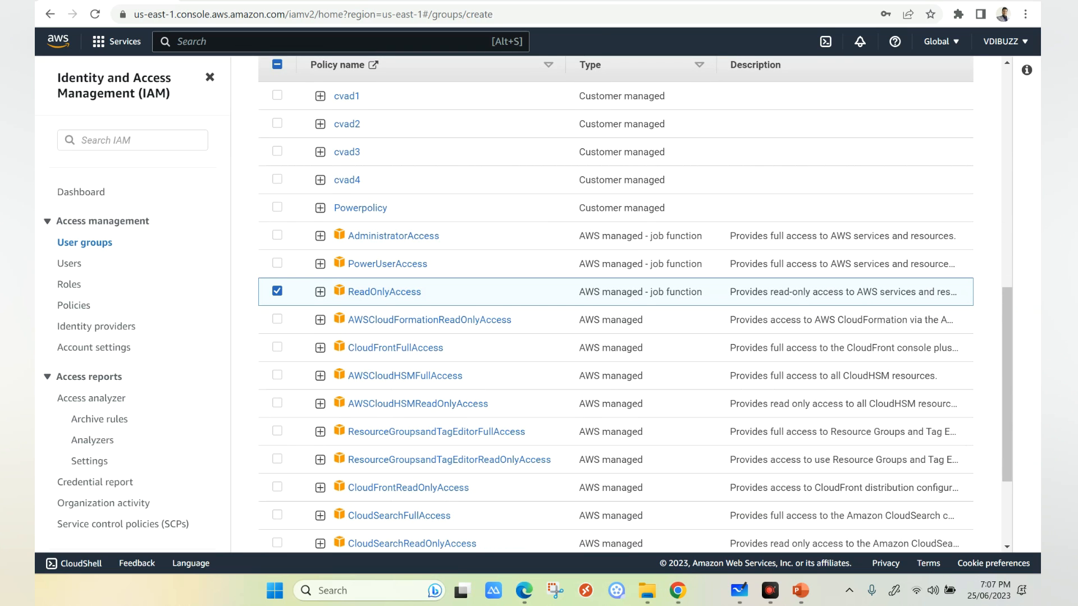
scroll(330, 244, "up", 6)
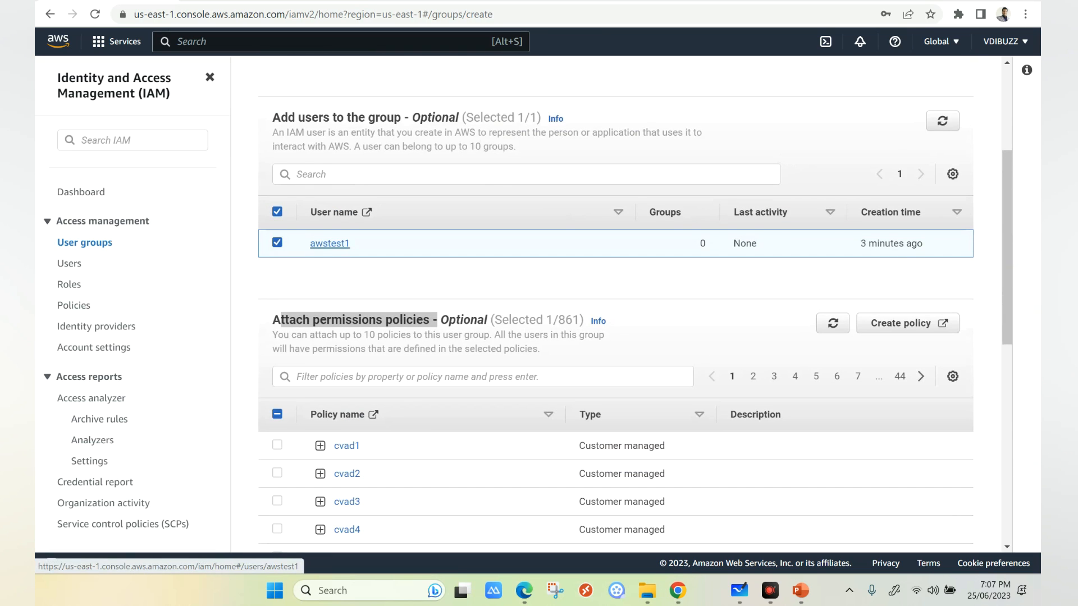
scroll(329, 244, "down", 2)
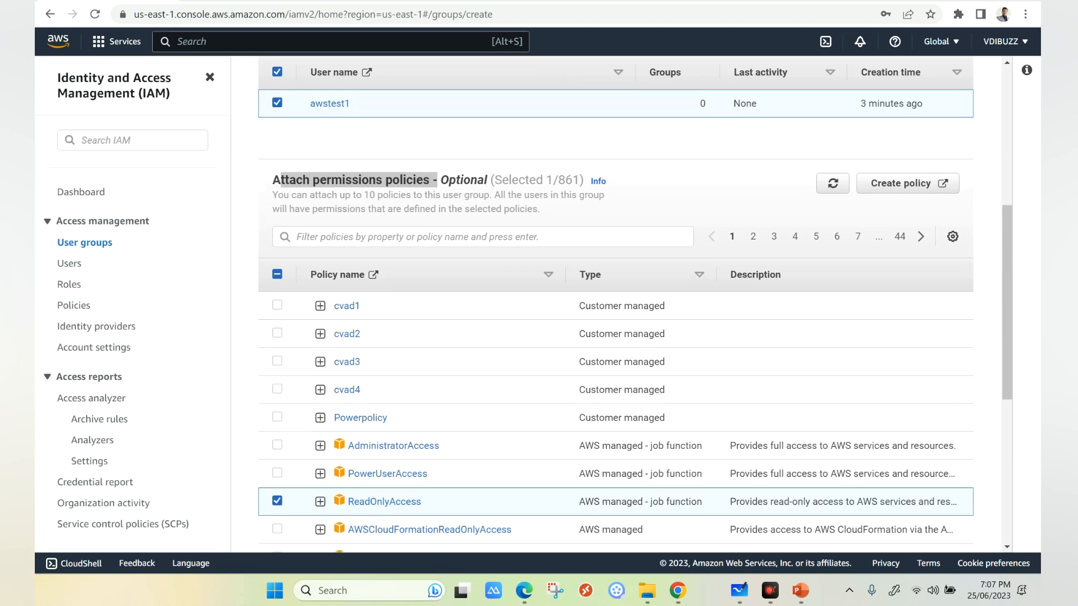
scroll(330, 318, "up", 3)
scroll(331, 318, "up", 2)
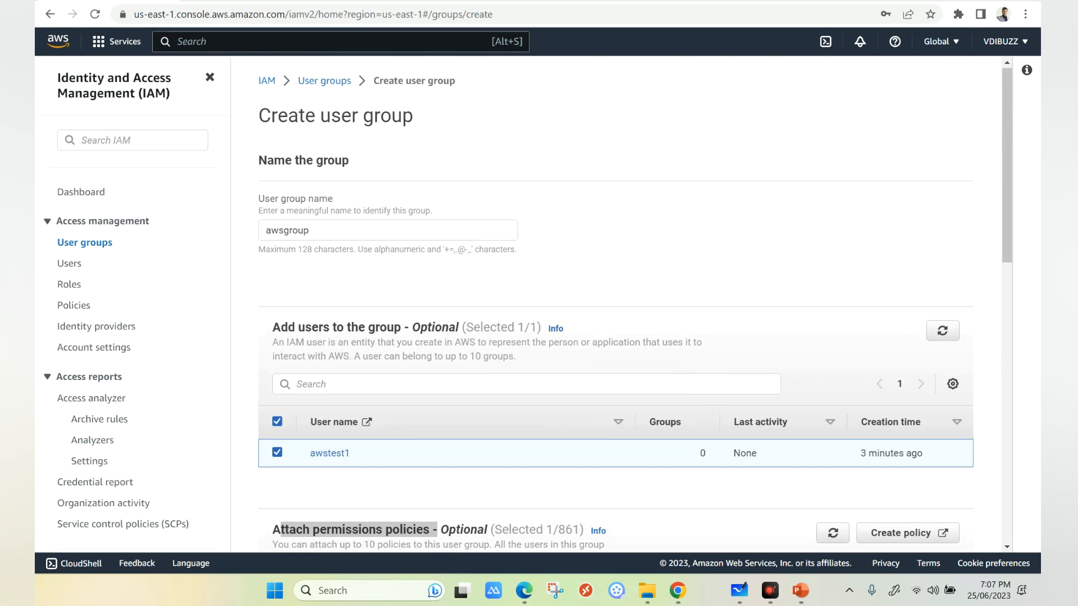
scroll(385, 364, "down", 7)
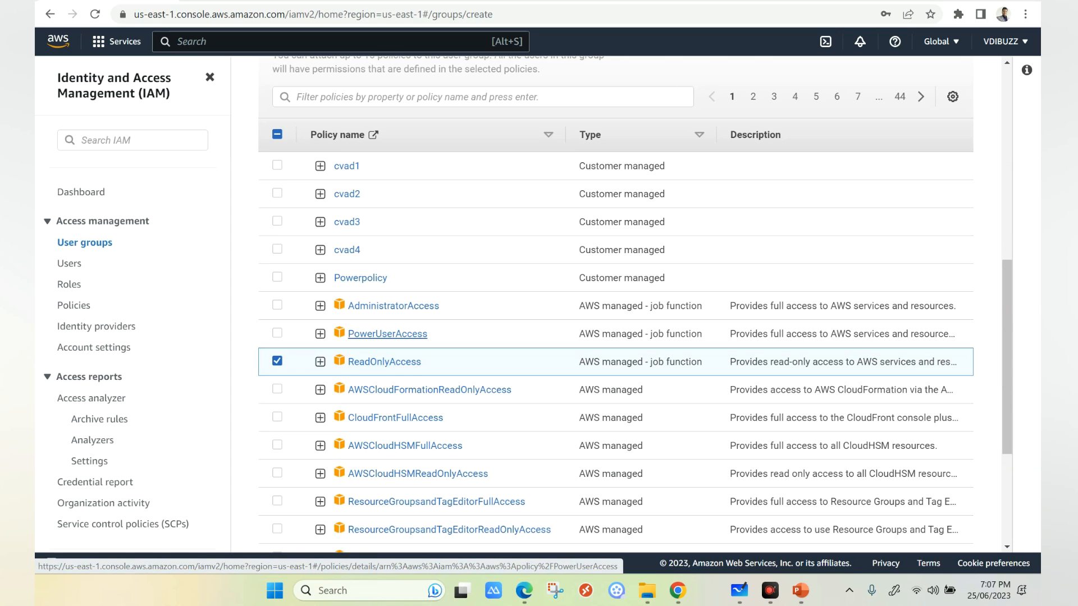
Check the group's member selection, switch to the awstest1 console session and open the IAM service to examine that user's access
scroll(616, 314, "up", 3)
scroll(616, 314, "up", 1)
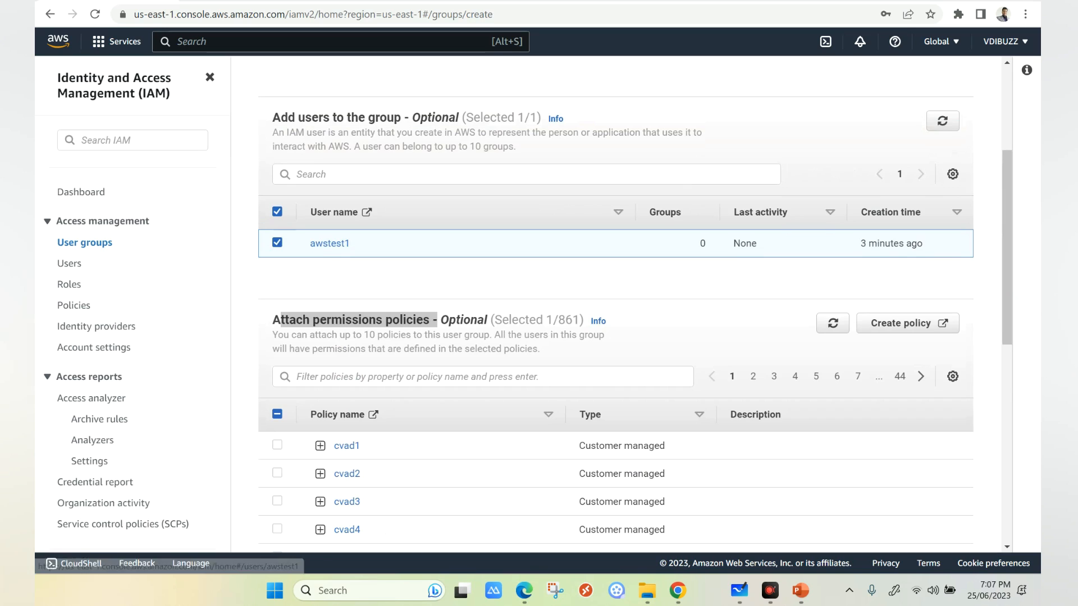
left_click_drag(352, 244, 315, 244)
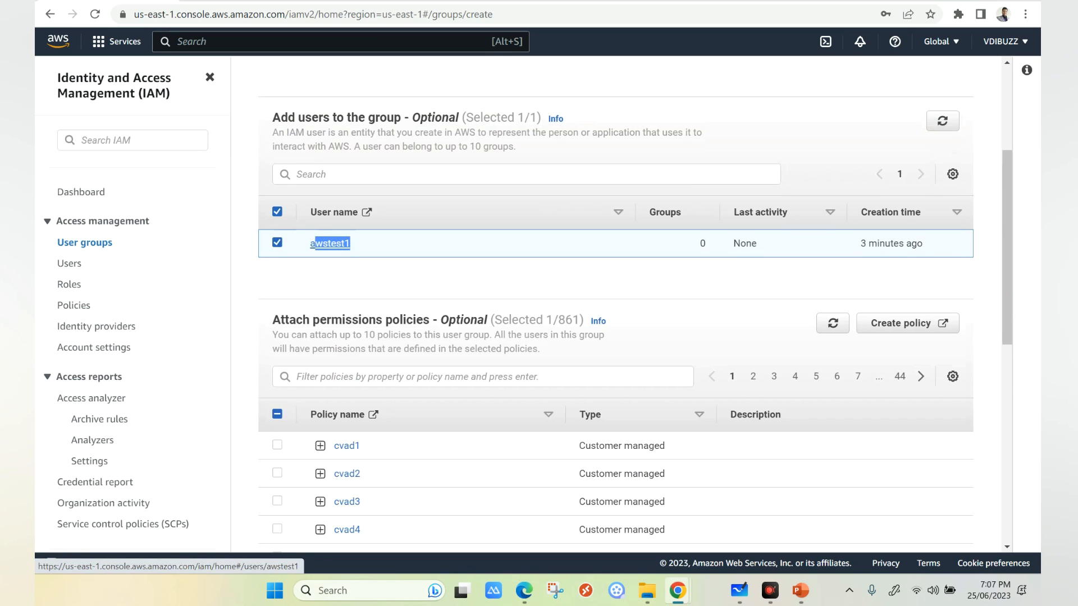
mouse_move(677, 591)
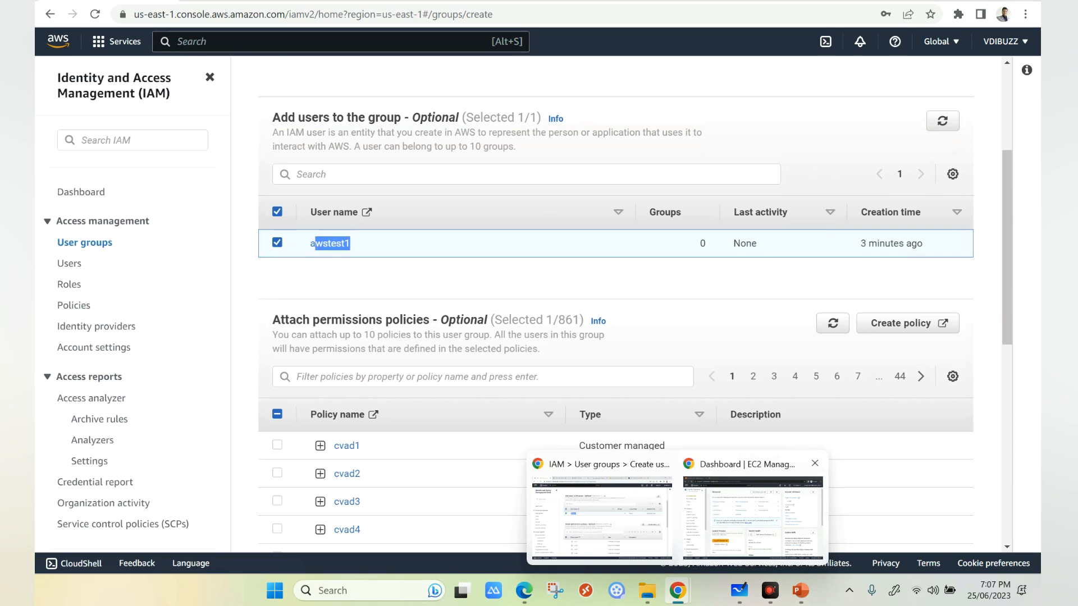
left_click(752, 511)
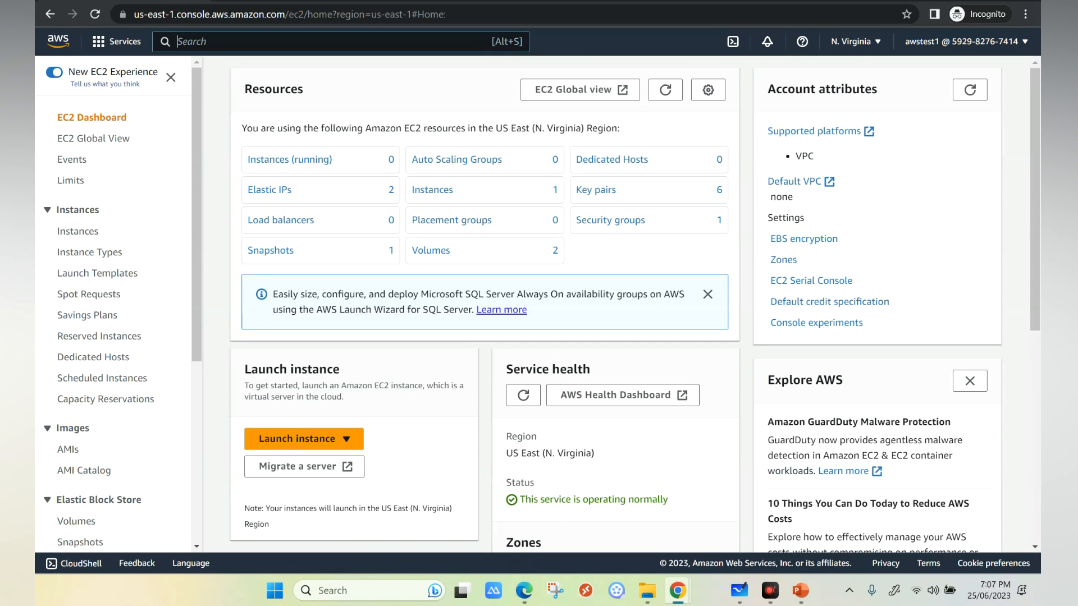
type("iam")
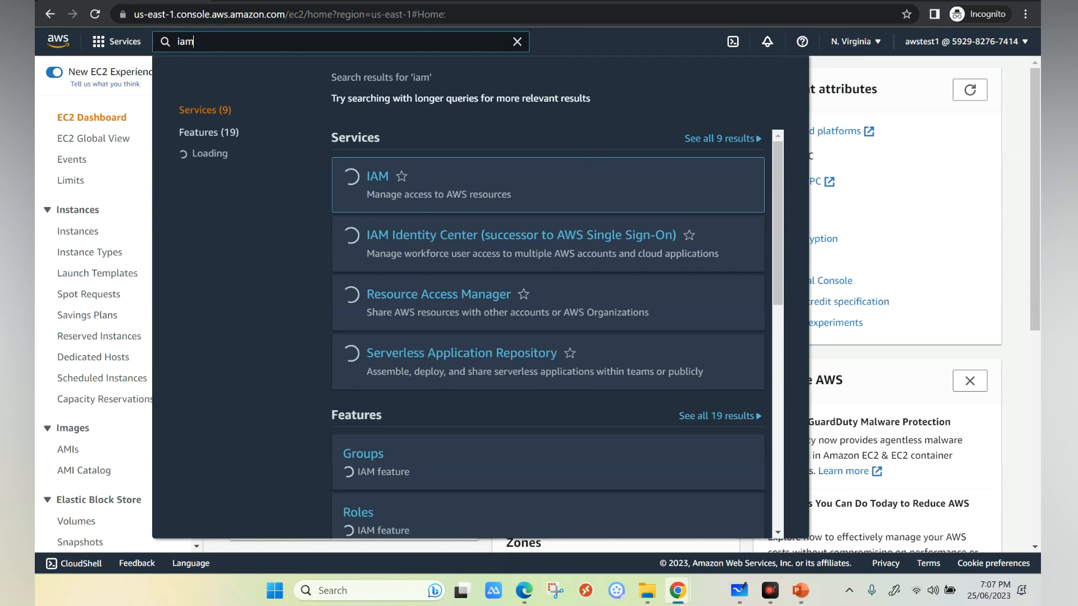
left_click(377, 176)
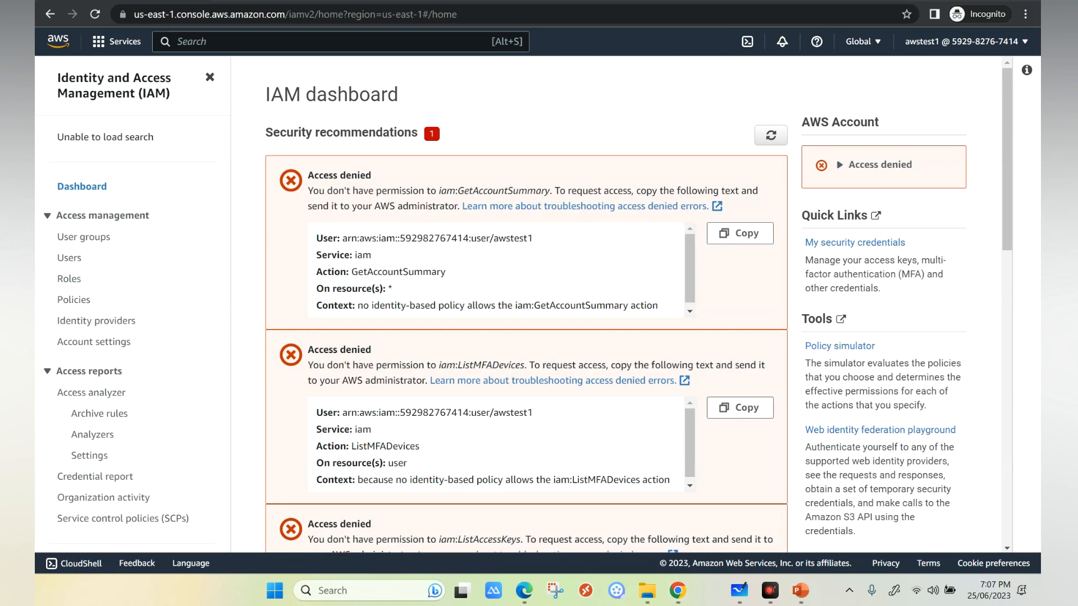
left_click_drag(913, 164, 847, 164)
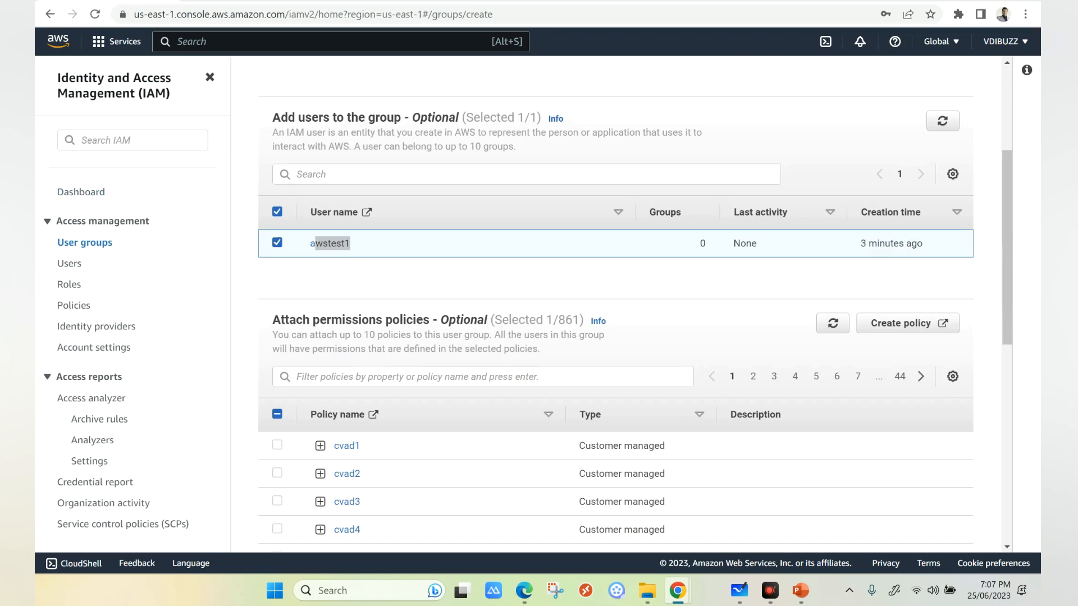
Return to the administrator's group creation form and examine the actions listed in the ReadOnlyAccess policy
left_click_drag(351, 243, 315, 243)
scroll(618, 303, "down", 4)
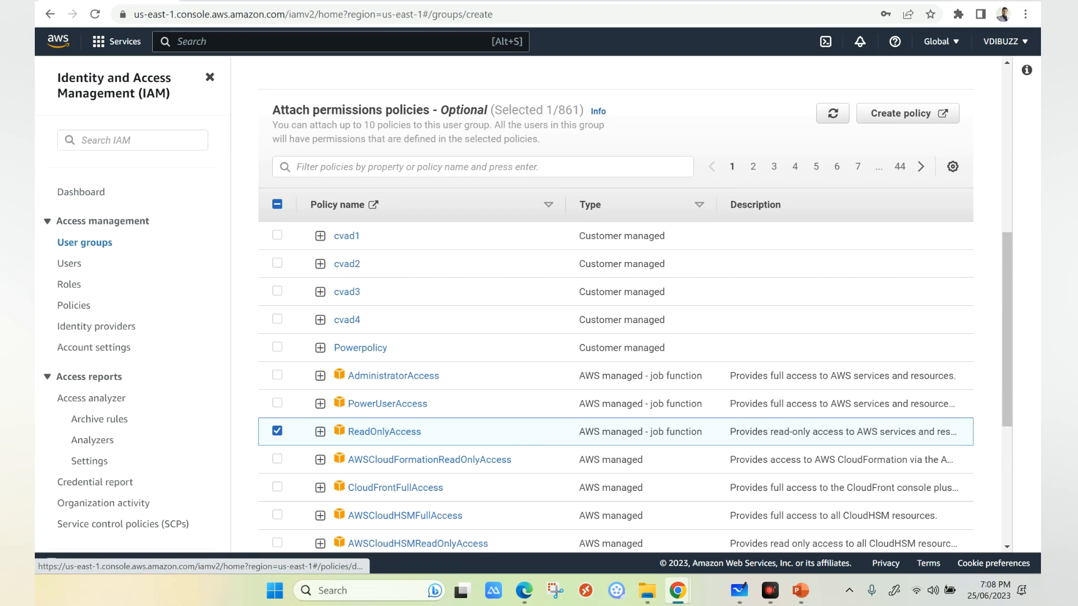
scroll(616, 303, "down", 5)
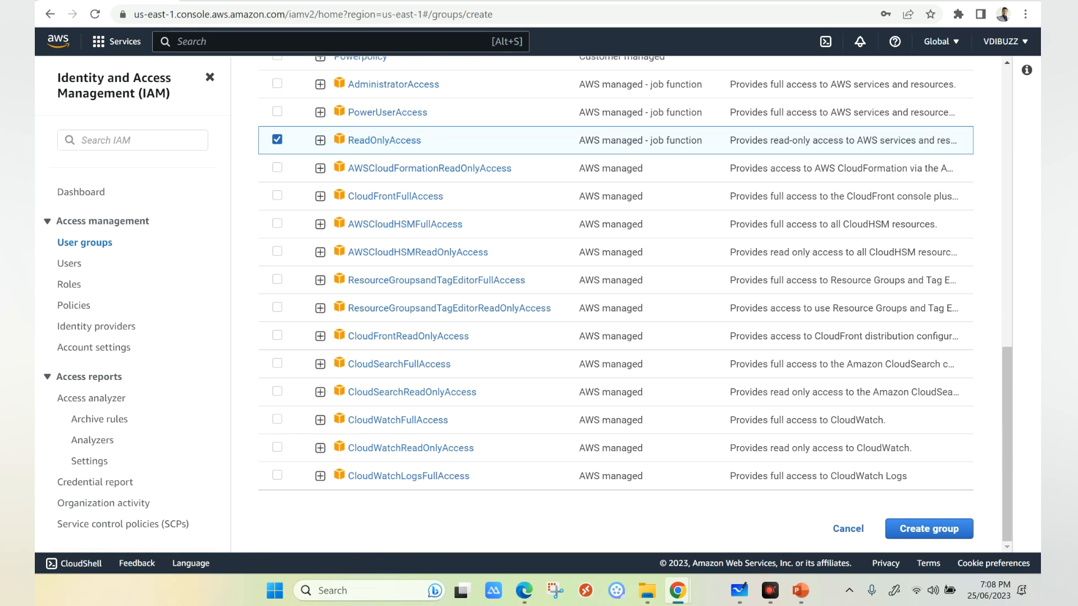
left_click(320, 141)
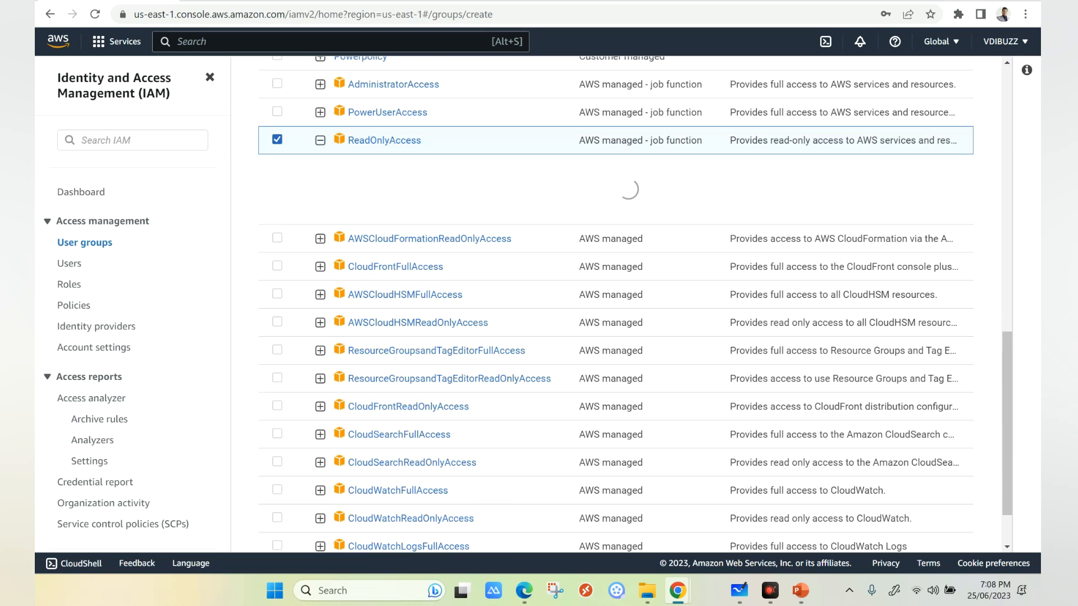
scroll(616, 379, "down", 20)
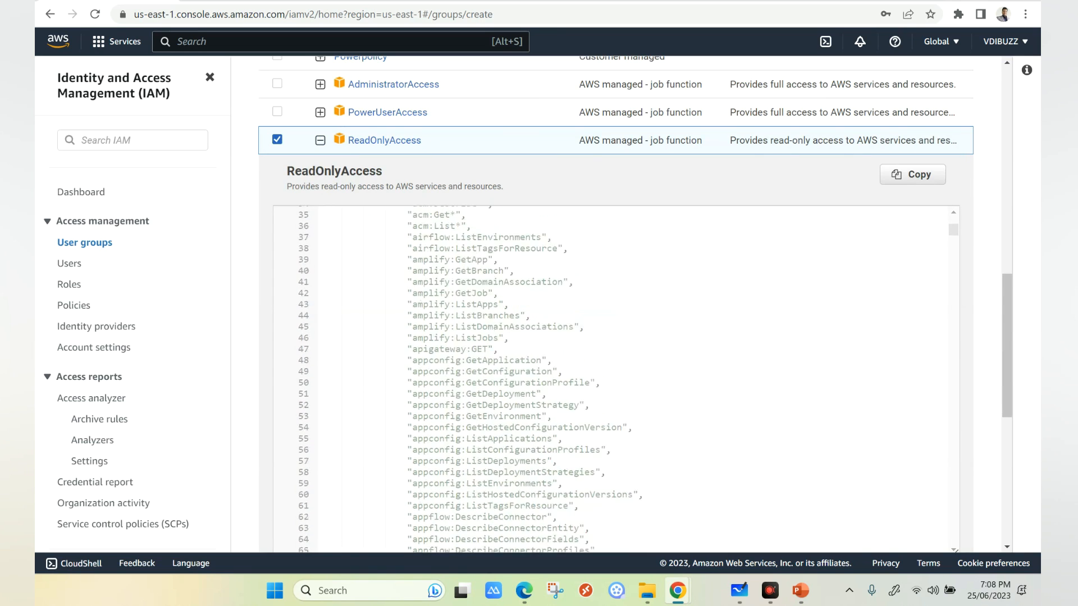
scroll(616, 379, "down", 20)
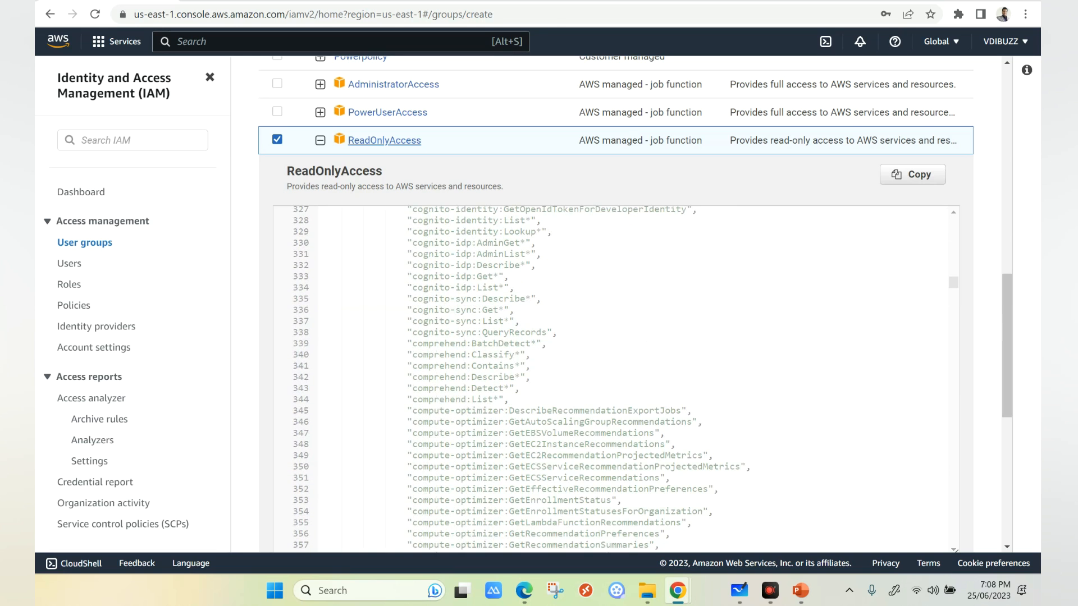
scroll(616, 379, "up", 6)
scroll(616, 303, "up", 9)
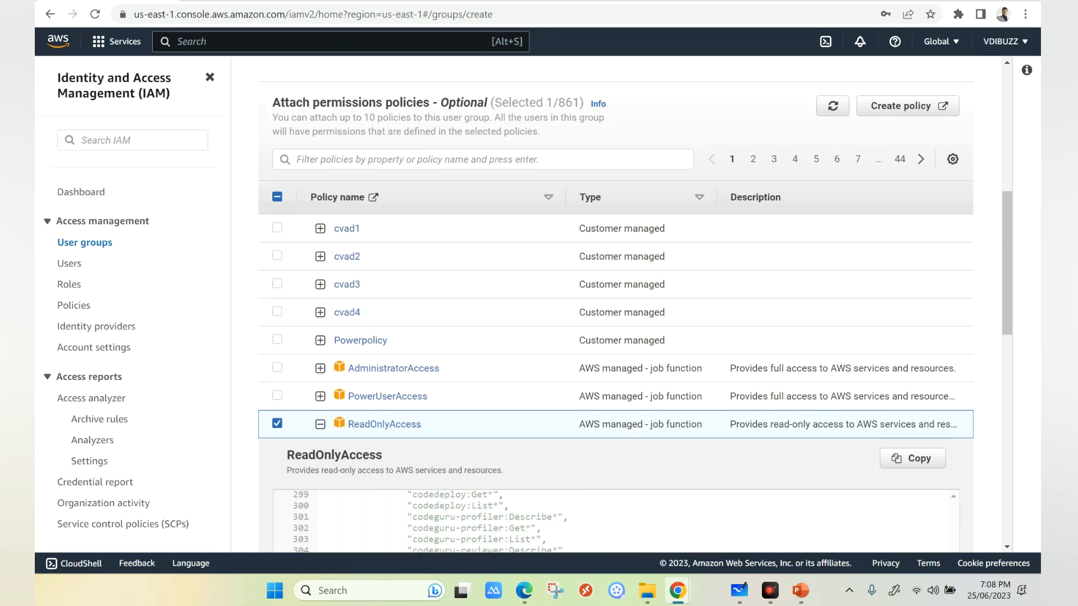
scroll(615, 303, "down", 10)
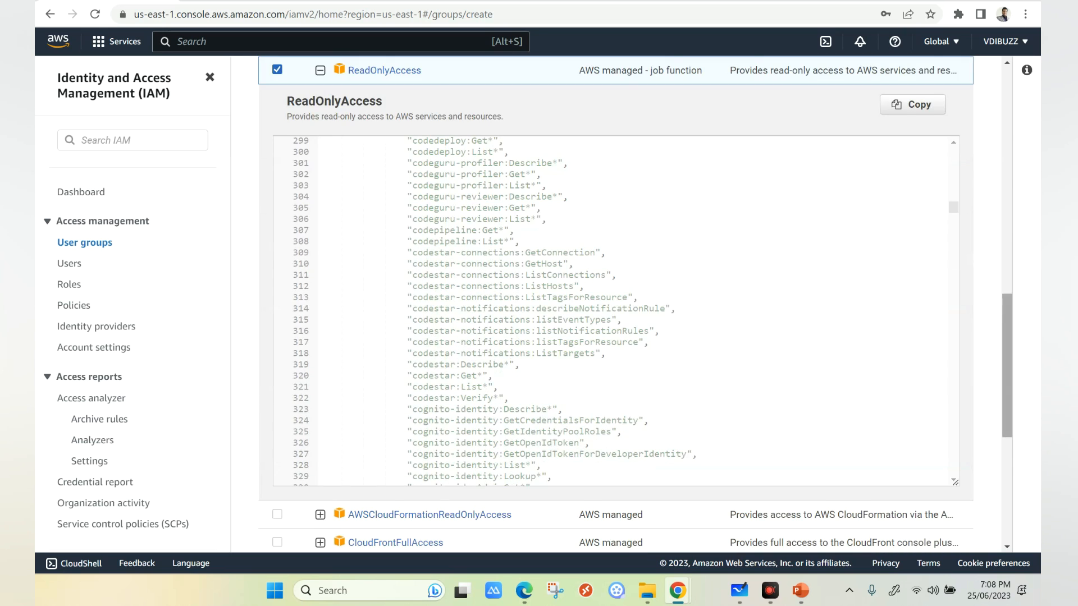
Create the user group awsgroup with the selected user and policy, and open its details
scroll(616, 303, "down", 6)
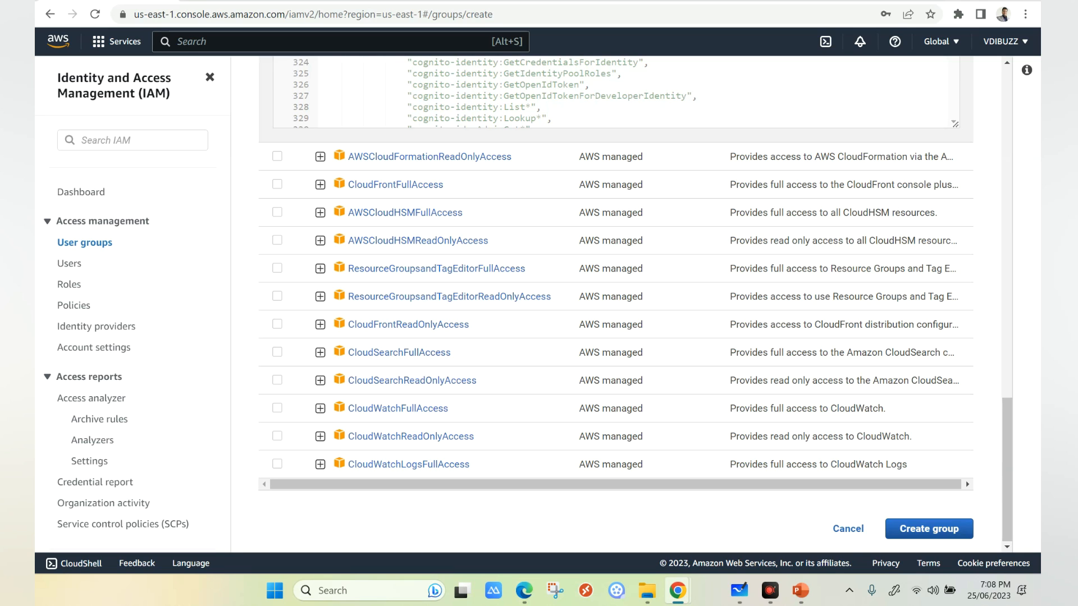
left_click(929, 529)
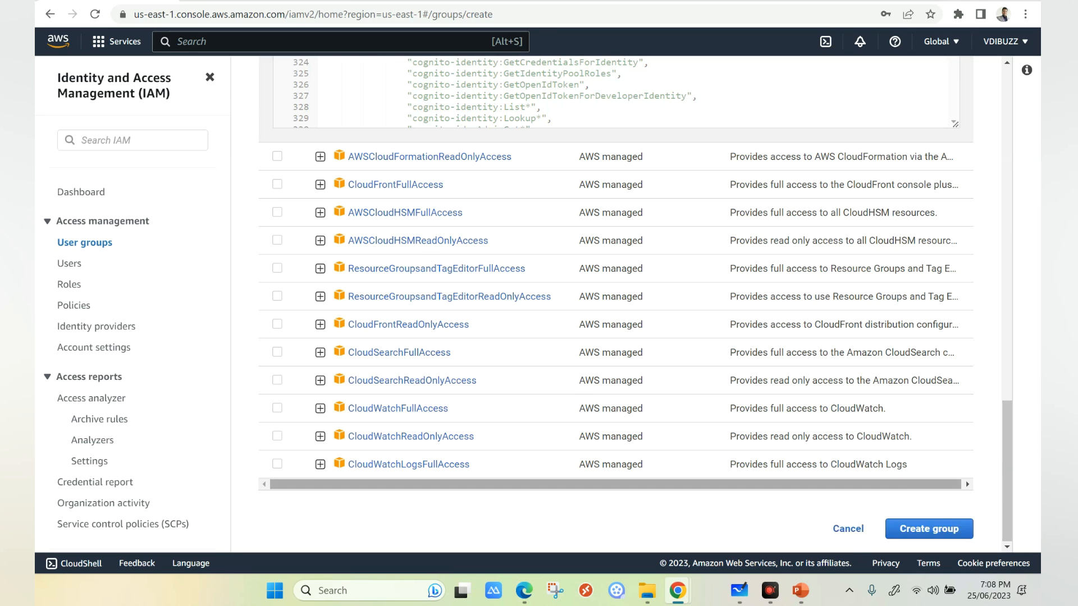
scroll(616, 303, "down", 3)
scroll(616, 303, "down", 10)
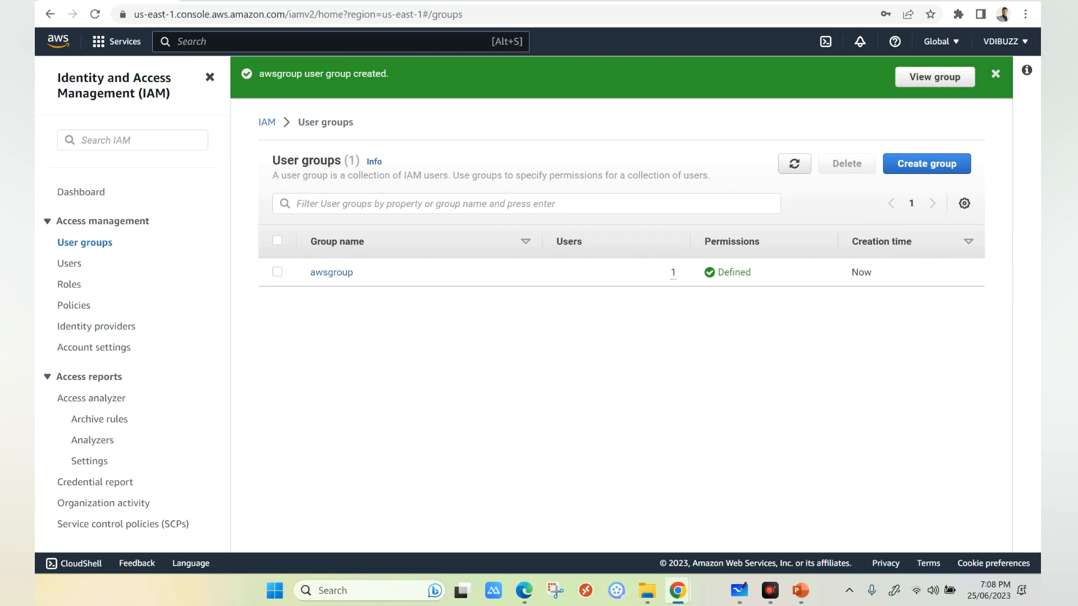
left_click(278, 271)
left_click(332, 272)
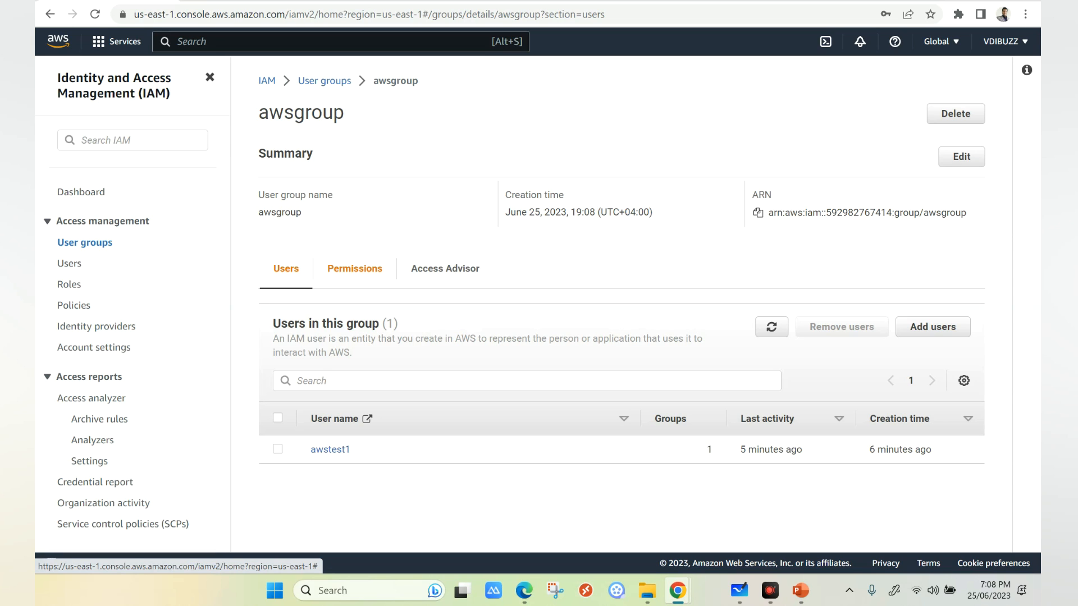
Switch to the awstest1 session, reload the IAM dashboard, and view the account's user groups, roles and users
mouse_move(677, 590)
left_click(758, 513)
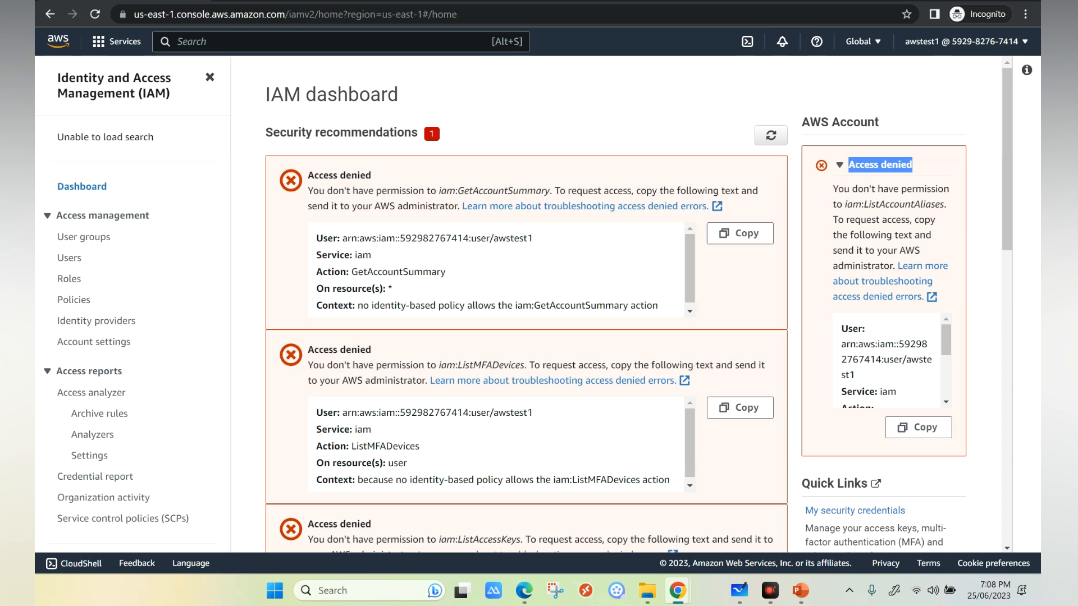
left_click(95, 14)
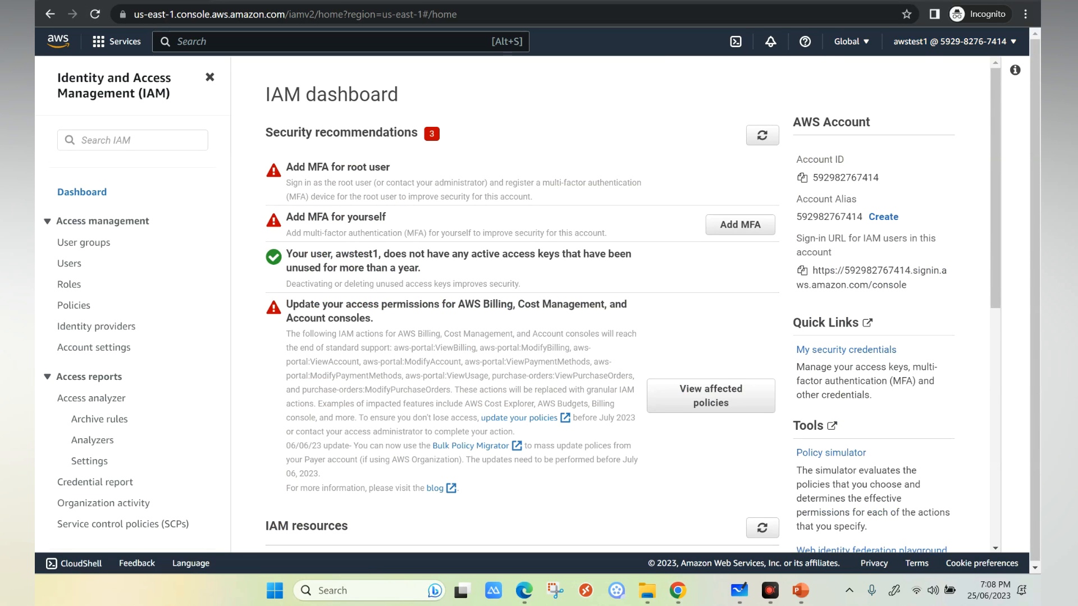
left_click(83, 243)
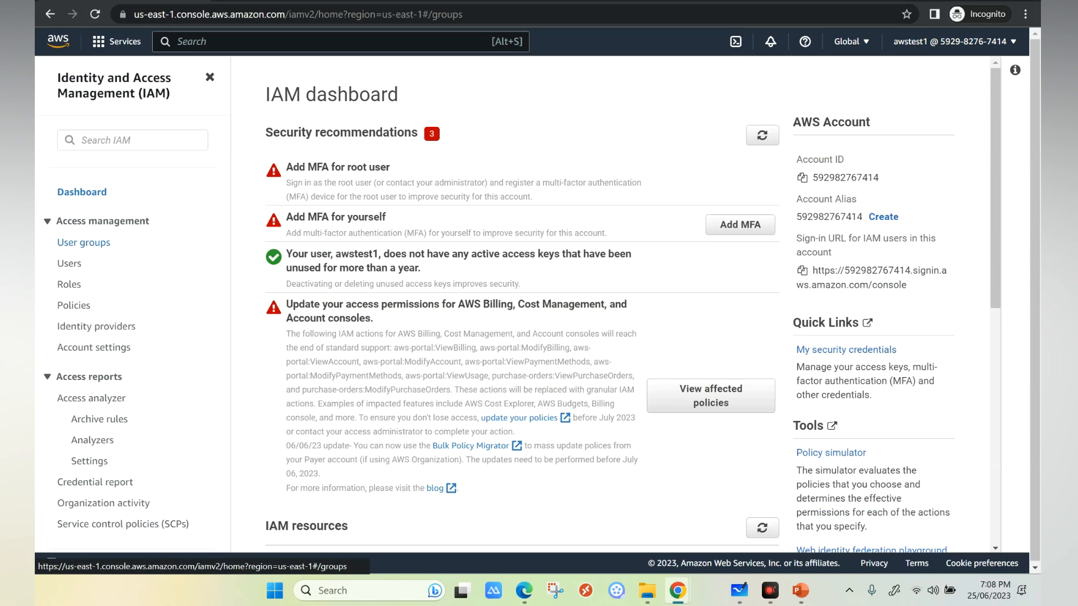
left_click(69, 263)
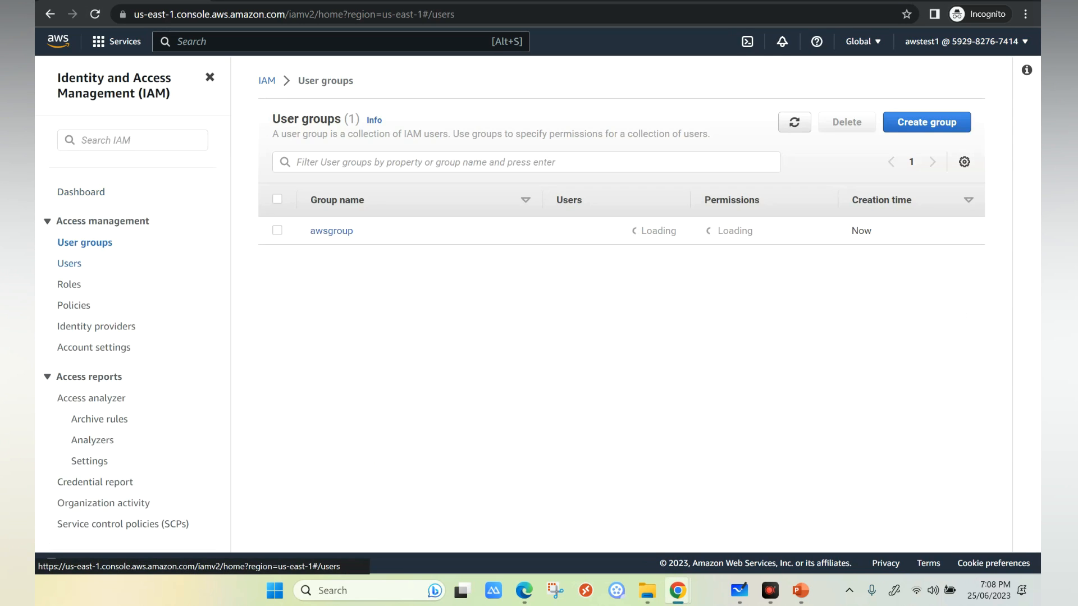
left_click(70, 284)
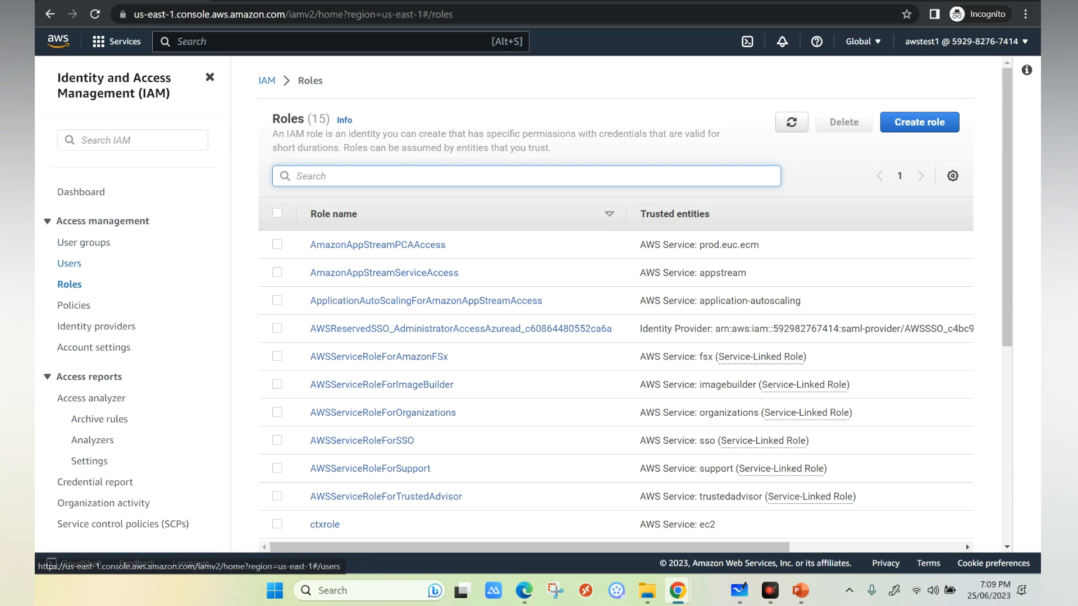
left_click(69, 263)
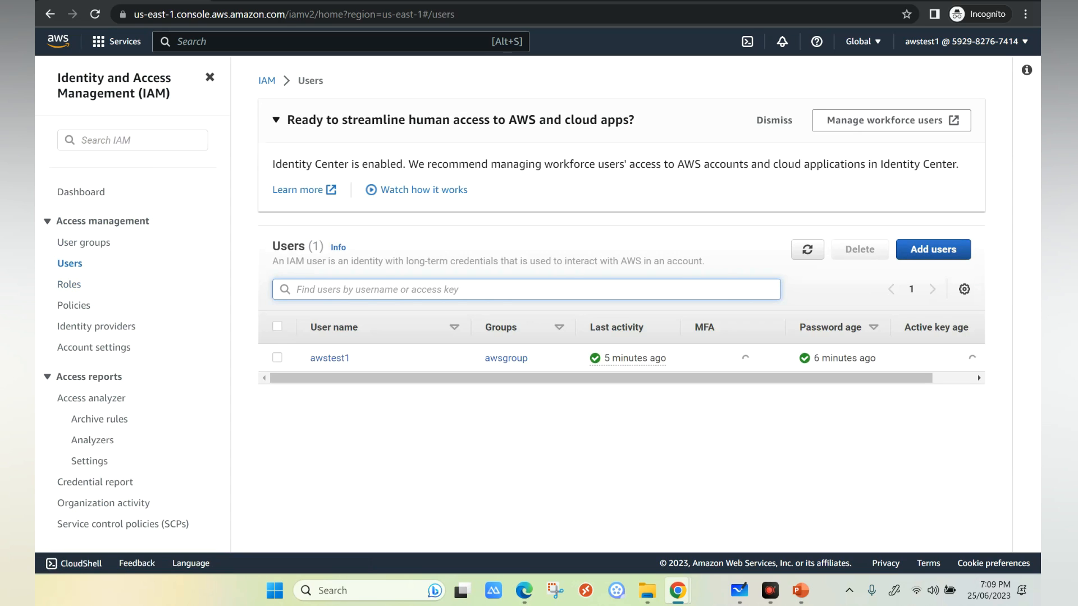
Try to create an IAM user named test without any group as awstest1, read the response, and return to the administrator's window
left_click(933, 250)
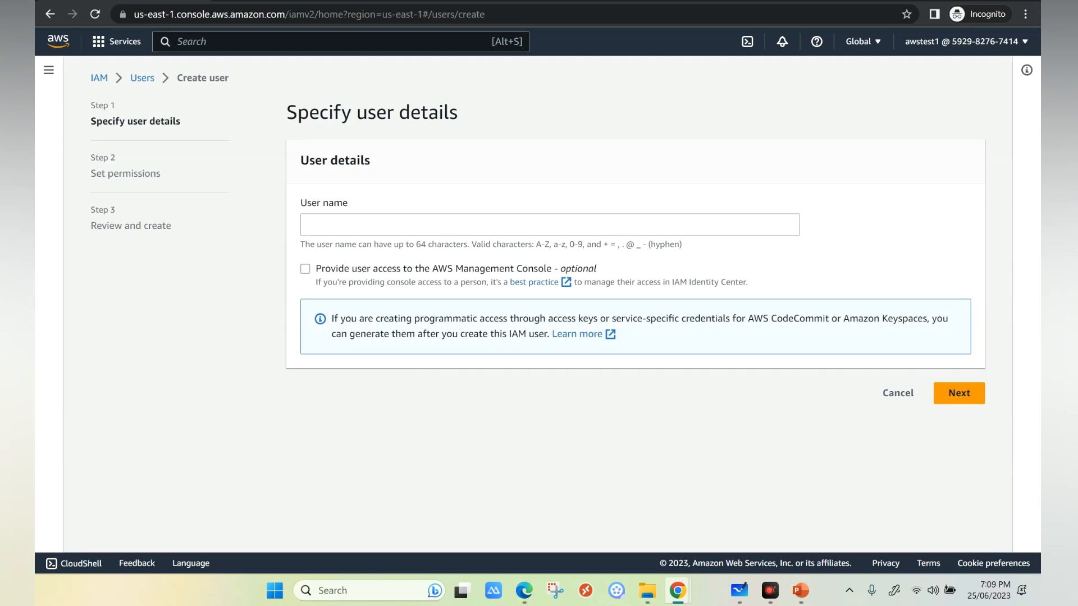
type("te")
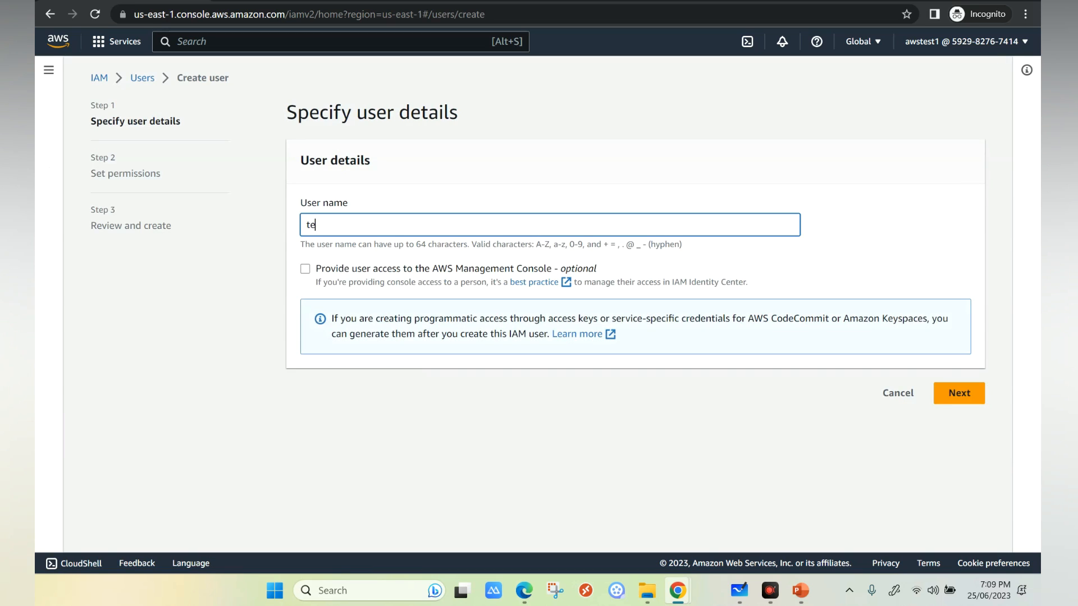
type("st")
left_click(959, 393)
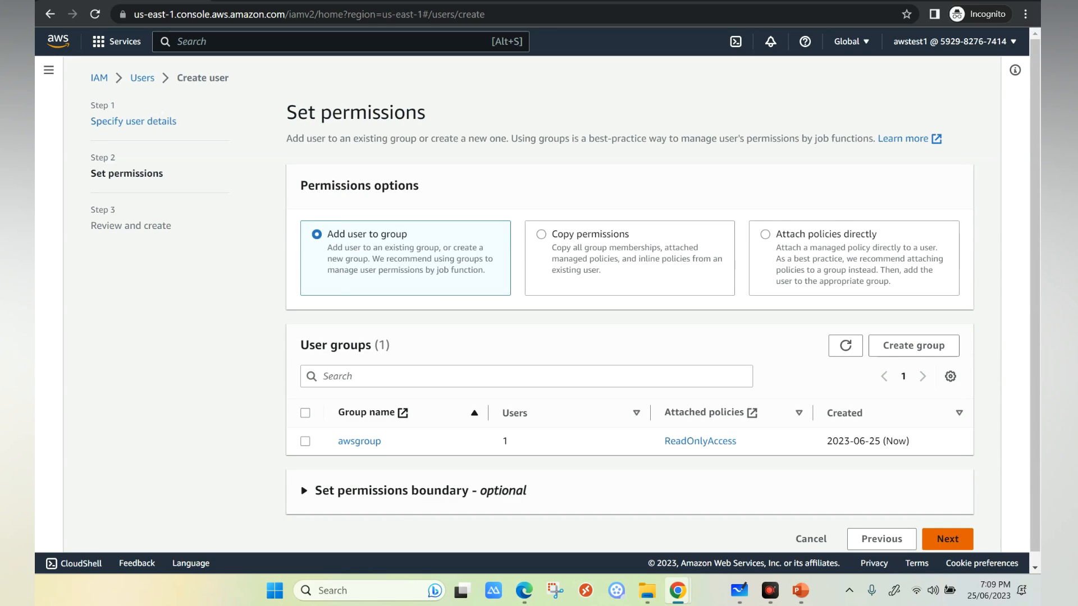
left_click(947, 538)
scroll(566, 303, "down", 2)
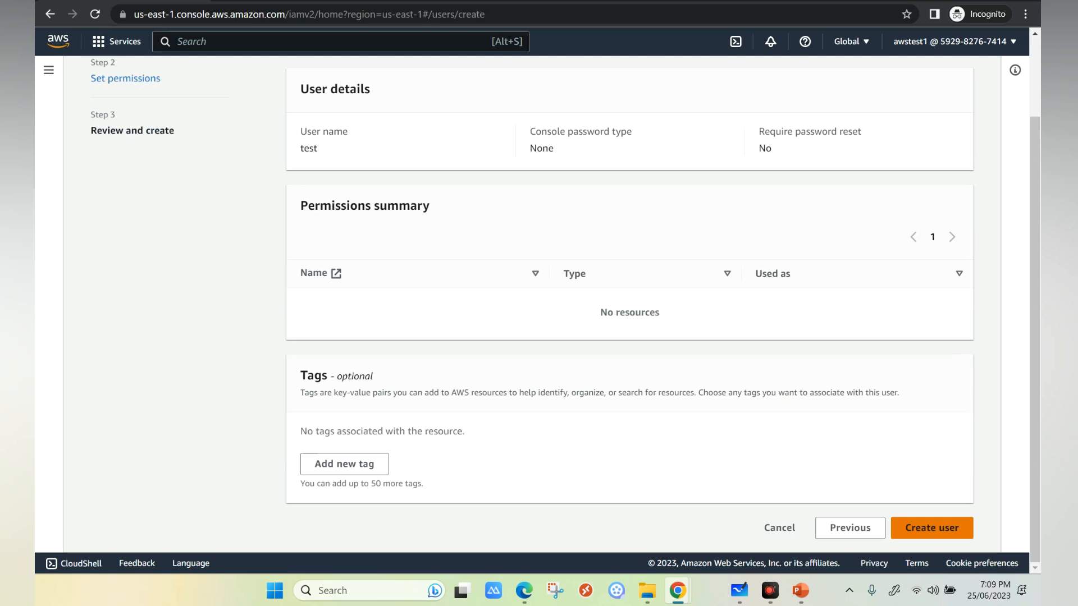
left_click(932, 528)
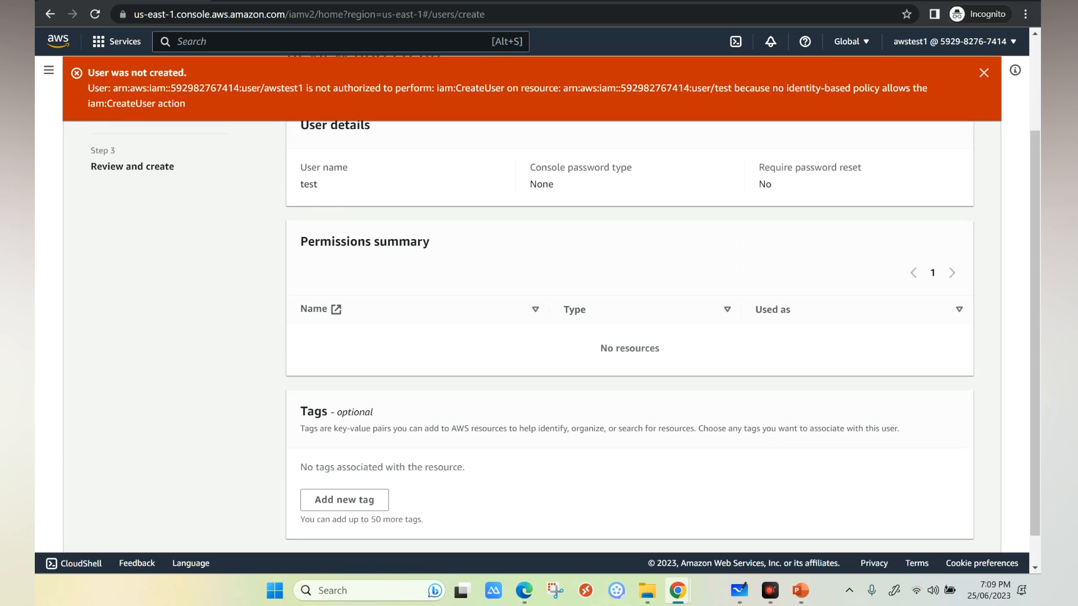
left_click_drag(306, 89, 436, 88)
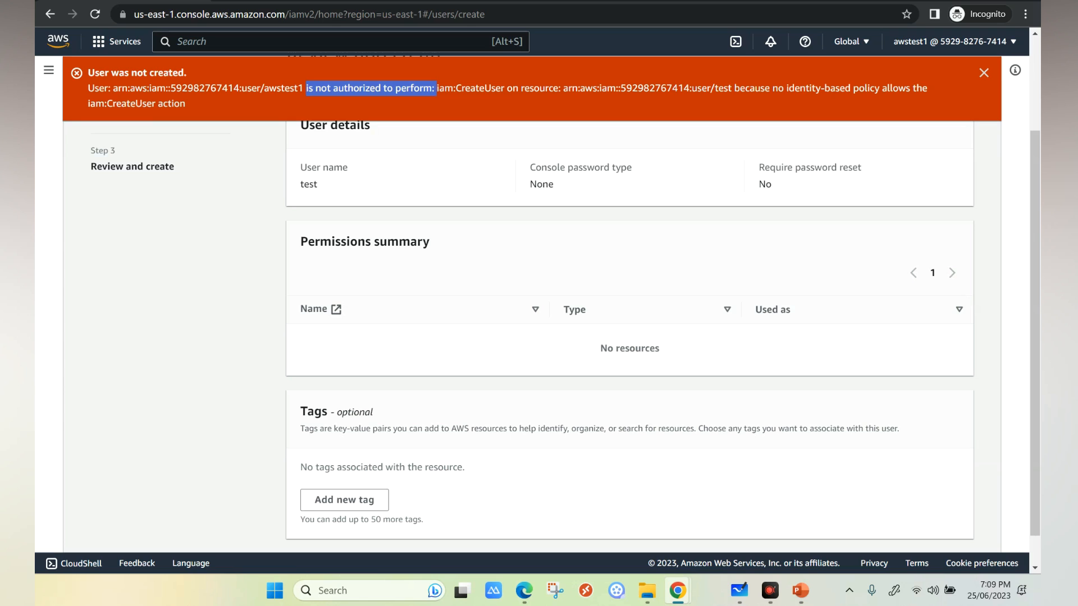
key("alt+Tab")
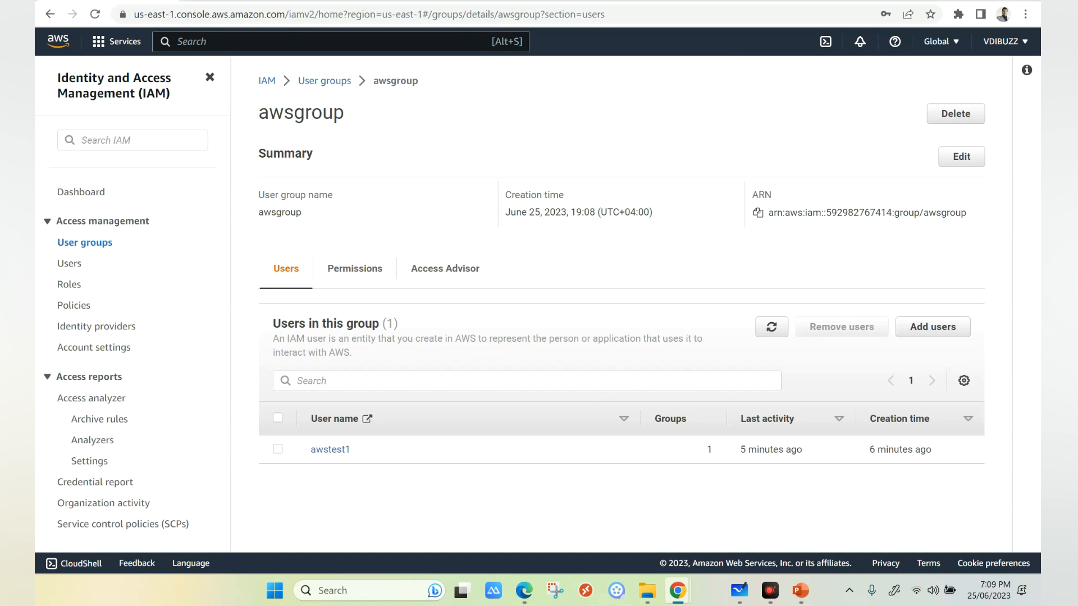